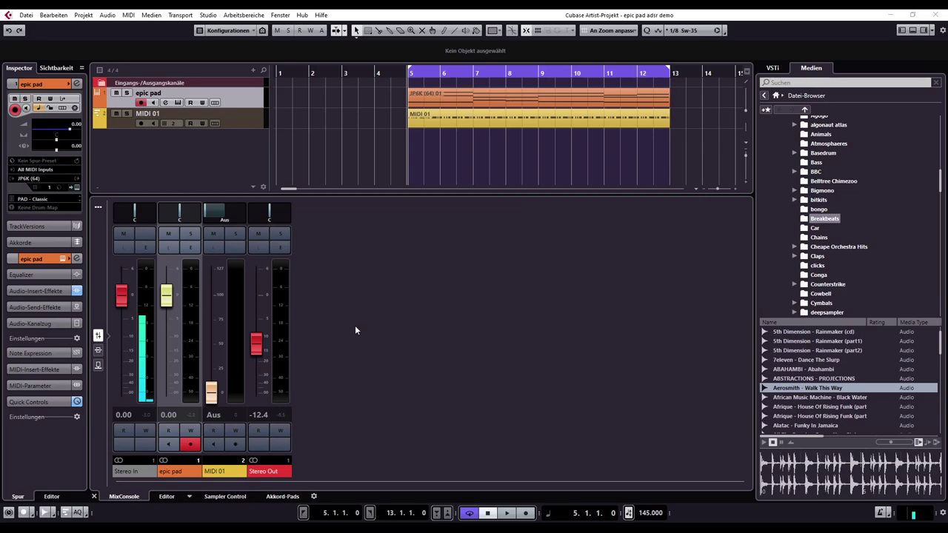
Step: Play the project from bar 5 and examine the epic pad track's JP6K instrument
click(252, 106)
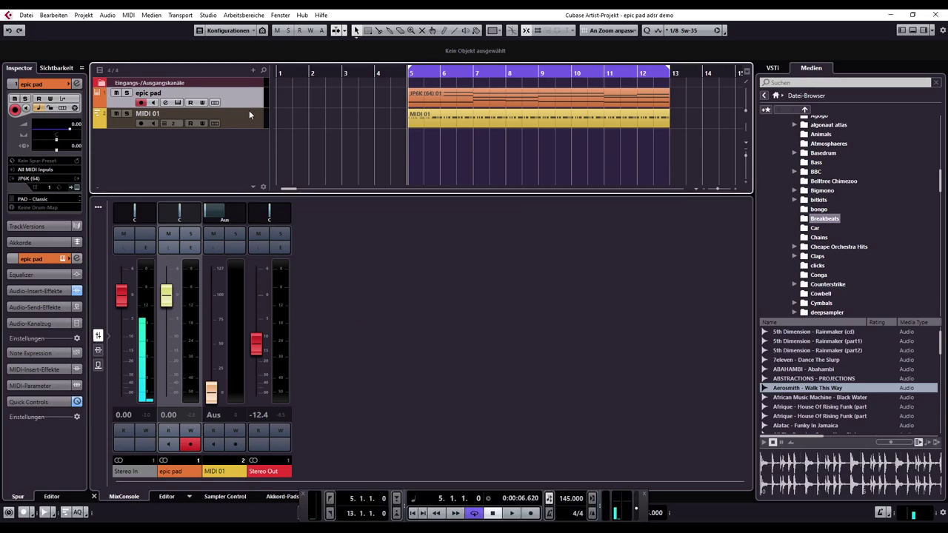
click(249, 111)
click(244, 98)
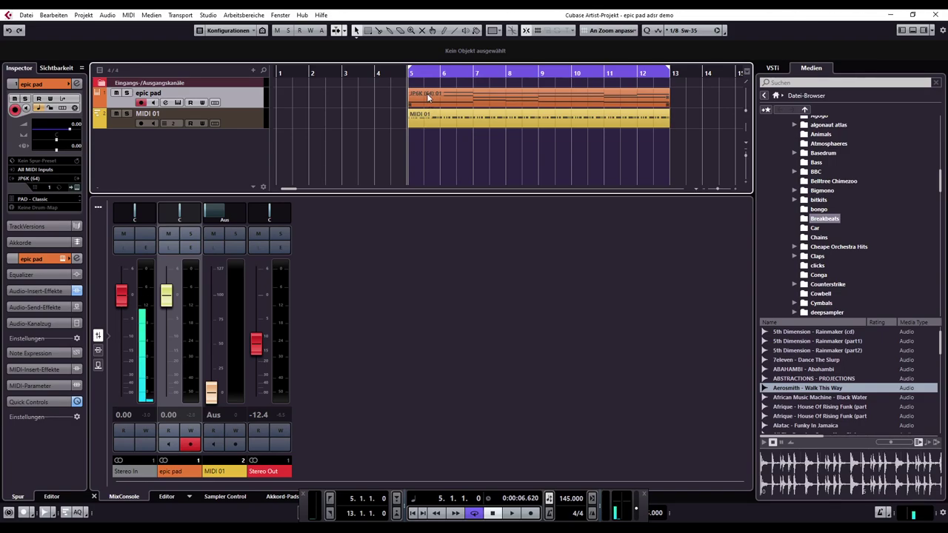
key(space)
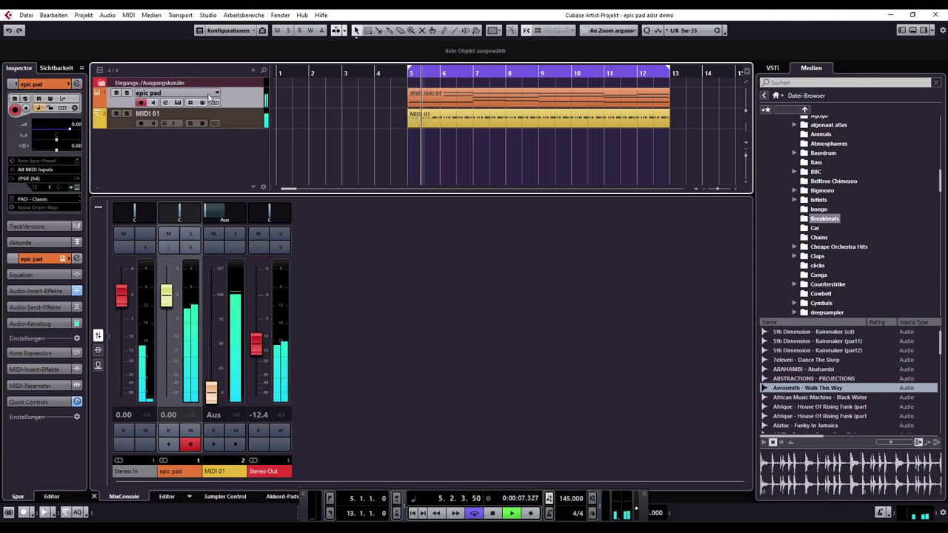
click(176, 103)
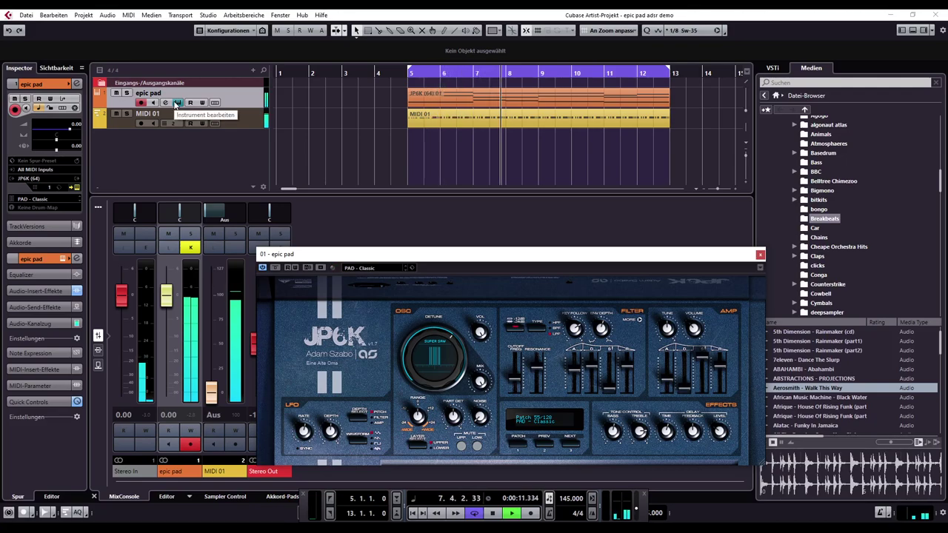
click(176, 103)
Step: Examine the Solaris and Raum insert effects on the epic pad channel, close their windows and stop playback
click(165, 101)
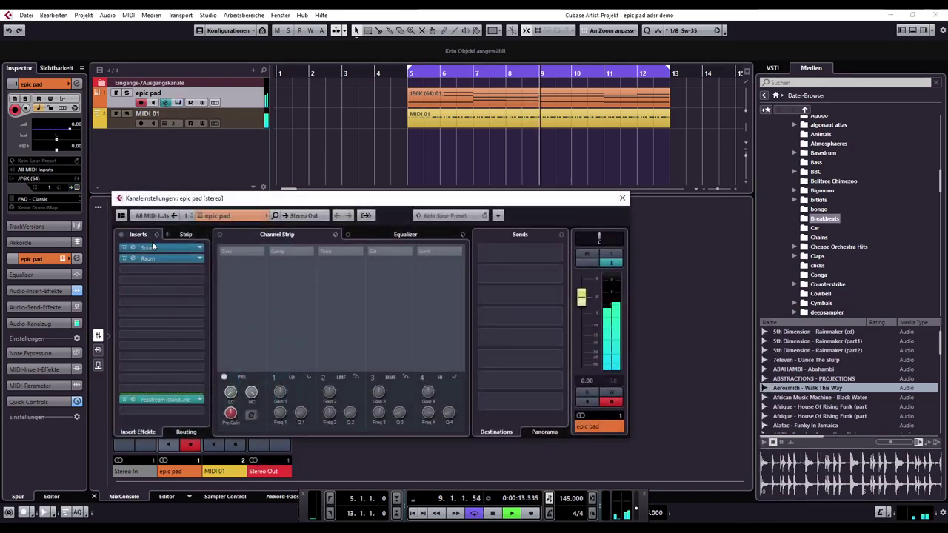
click(147, 250)
click(142, 260)
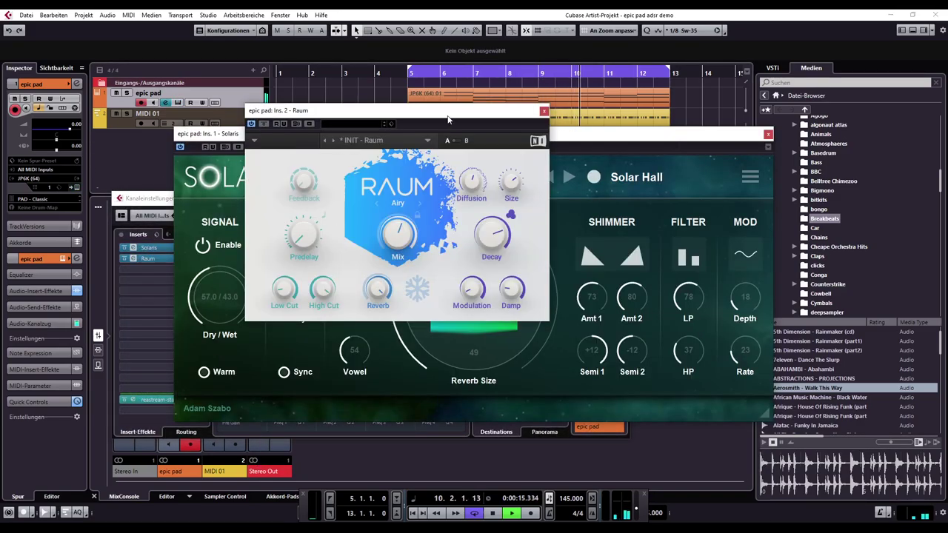
drag(403, 109, 380, 14)
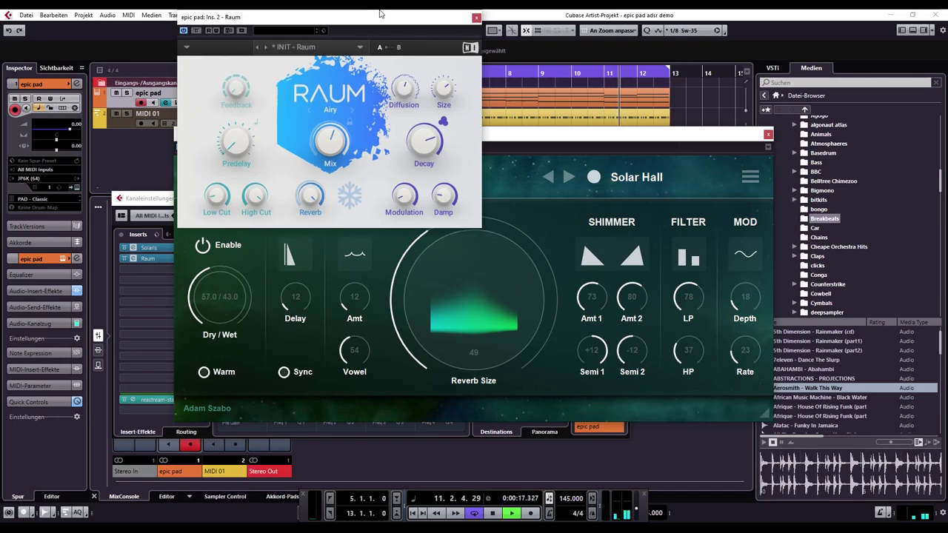
click(768, 136)
click(477, 17)
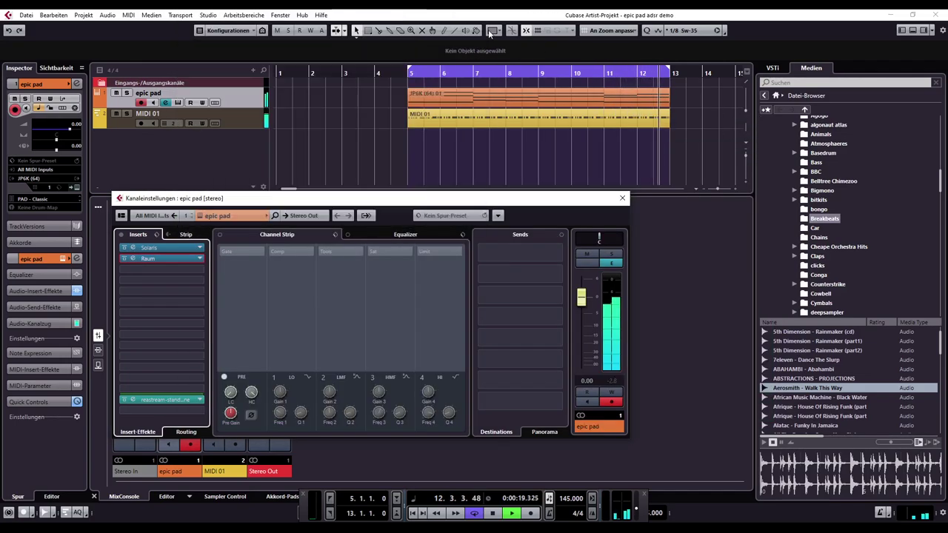
click(622, 198)
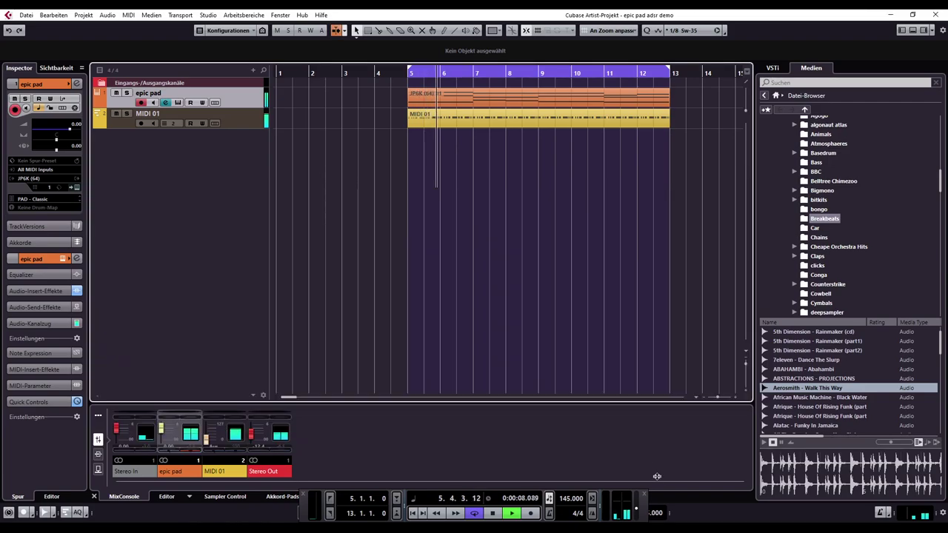
key(space)
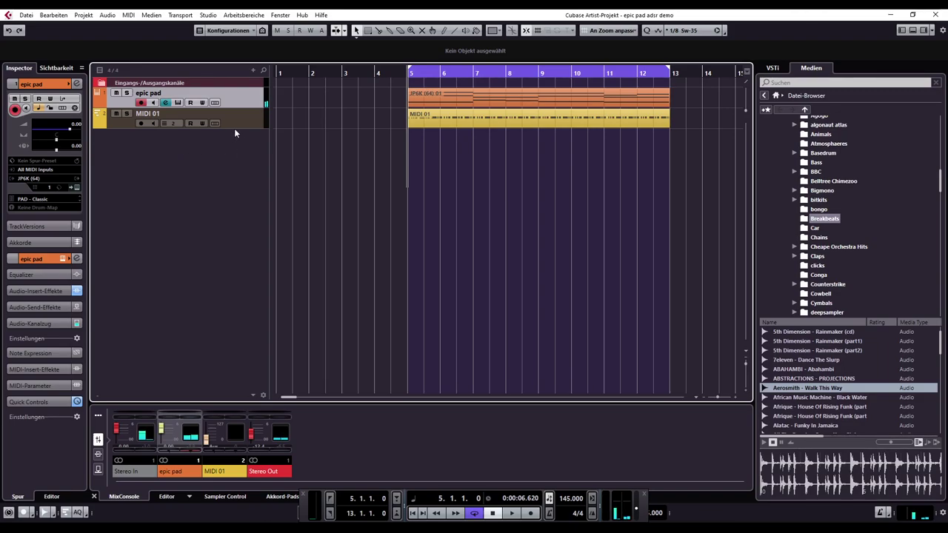
Step: Increase the MIDI 01 track's height and zoom in on the start of its part at bar 5
drag(234, 128, 226, 187)
click(412, 137)
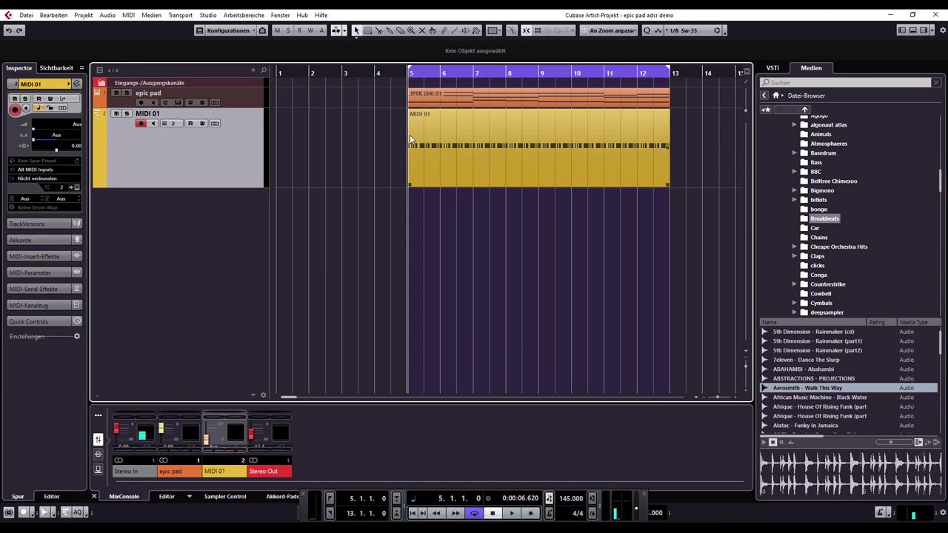
key(h)
key(h)
key(h)
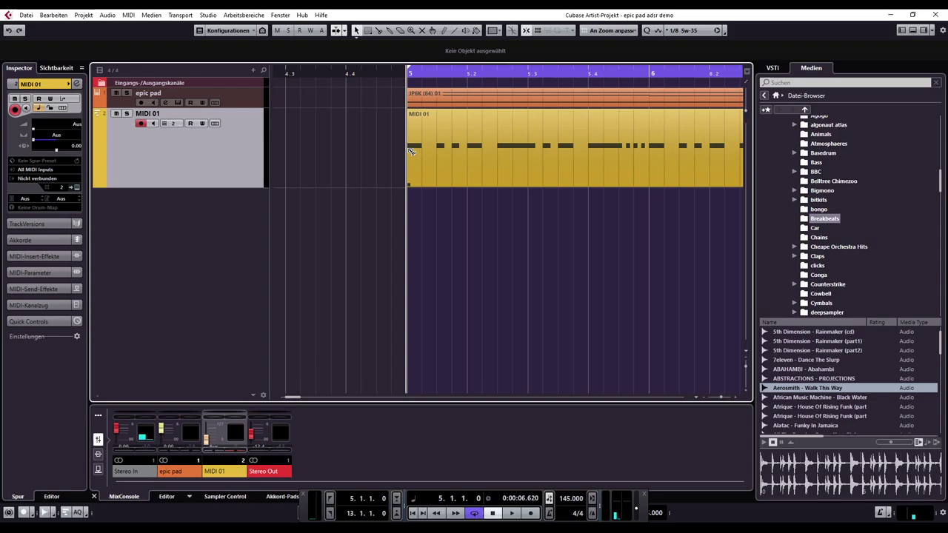
scroll(407, 148, right, 3)
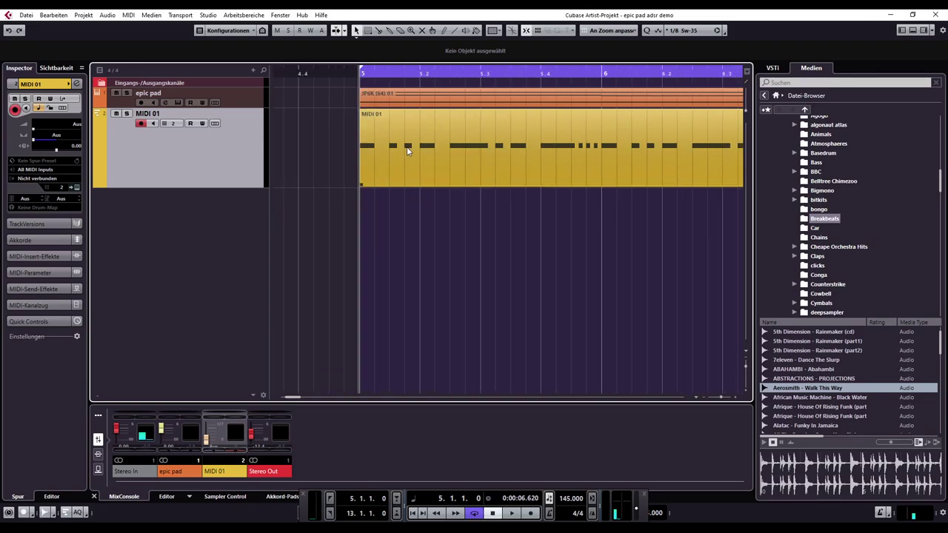
Step: Open the MIDI 01 part in an enlarged key editor and examine its note rhythm
double_click(407, 147)
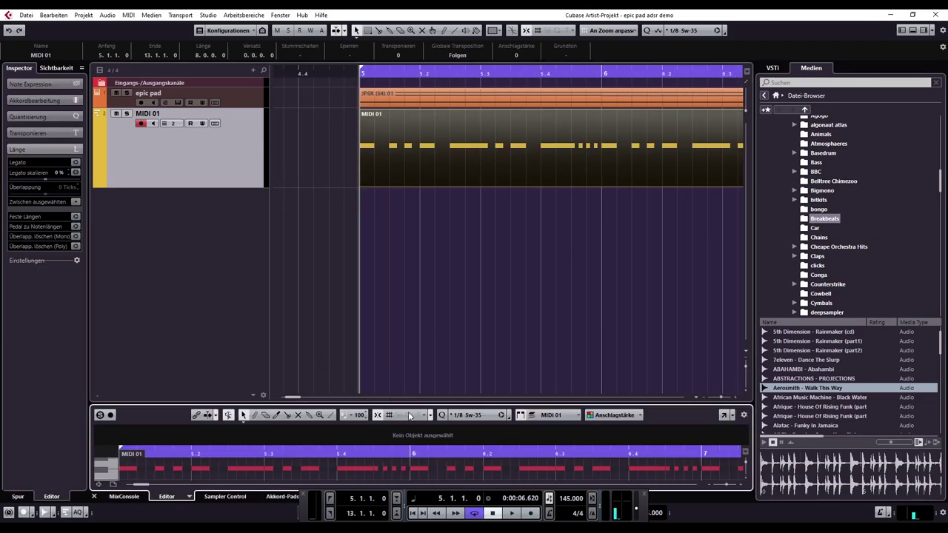
drag(411, 405, 404, 214)
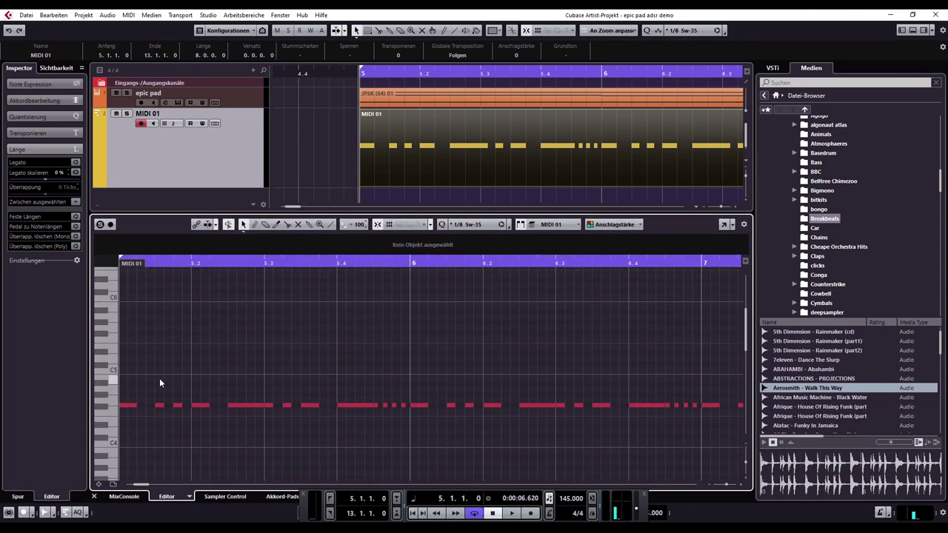
drag(128, 394, 573, 438)
click(573, 437)
Step: Reduce the MIDI 01 track to the epic pad track's height and shrink the key editor to enlarge the arrangement
mouse_move(231, 106)
mouse_down()
mouse_move(230, 200)
mouse_move(244, 21)
mouse_move(230, 127)
mouse_move(226, 111)
mouse_up()
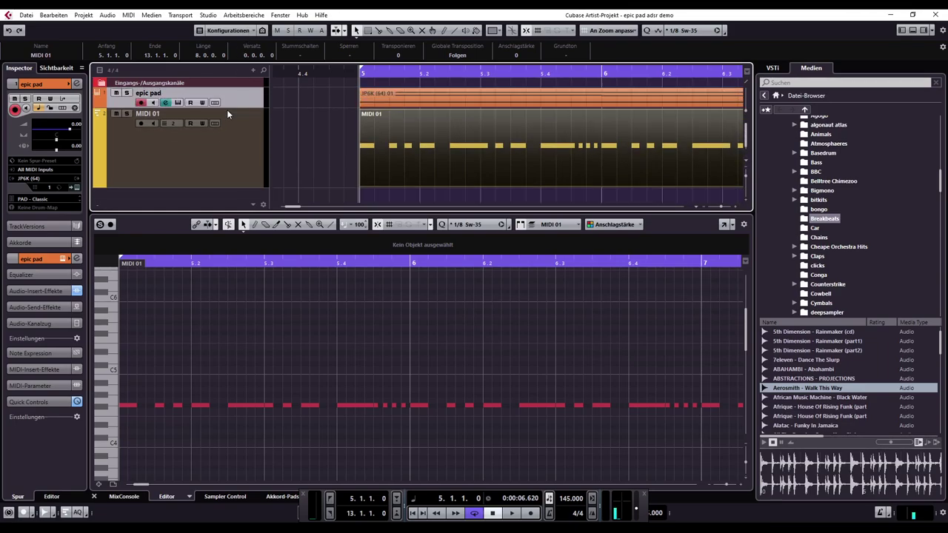
drag(235, 185, 238, 130)
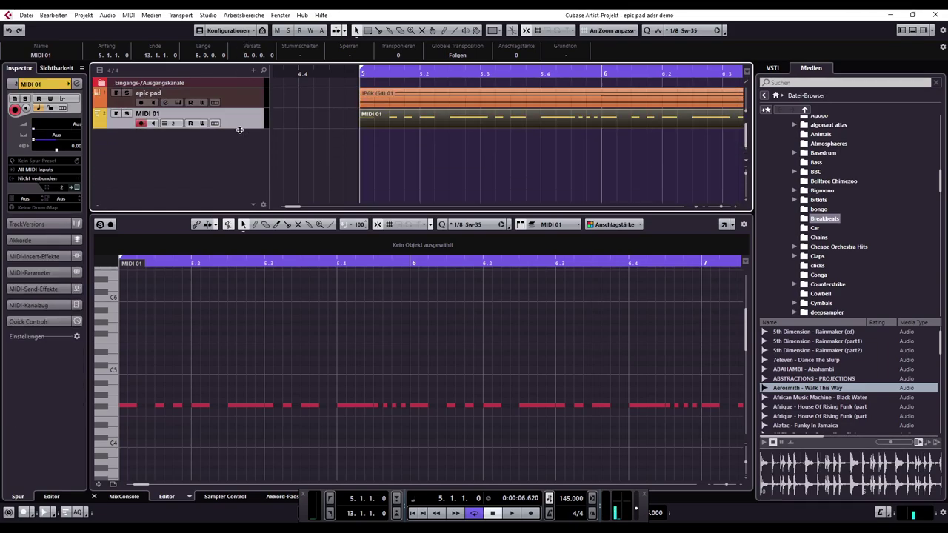
key(Up)
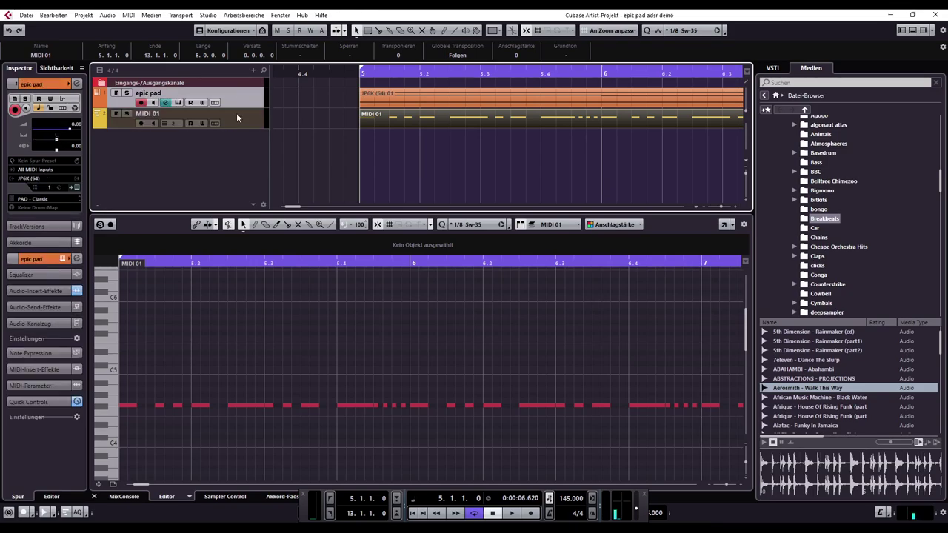
click(237, 118)
click(239, 95)
click(231, 114)
drag(341, 214, 342, 244)
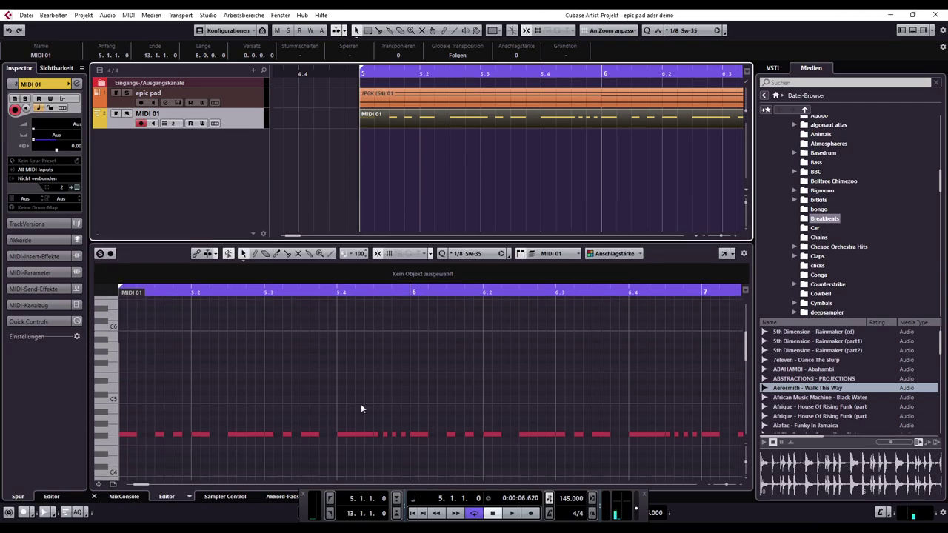
drag(362, 405, 412, 514)
Step: Look at the add-track options for a MIDI track, and select the epic pad track without adding one
right_click(179, 167)
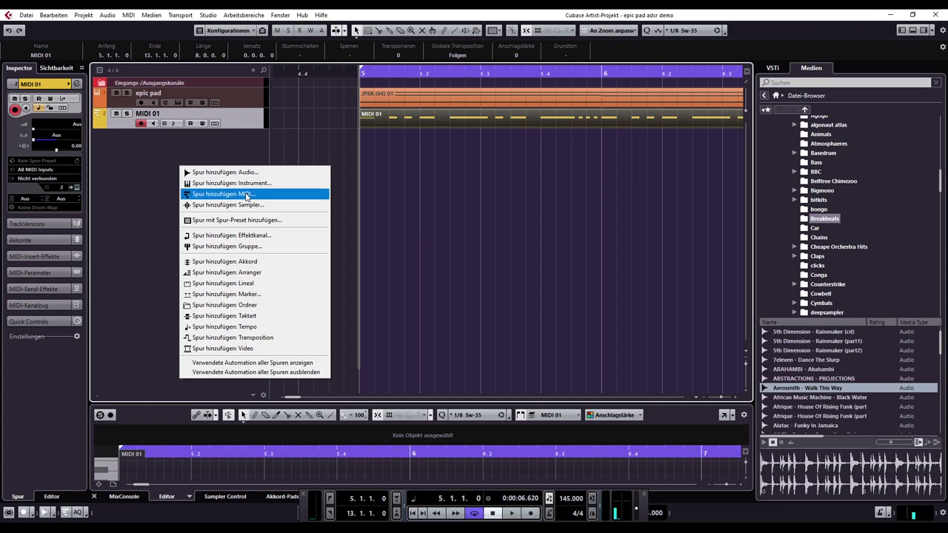
click(232, 97)
click(237, 104)
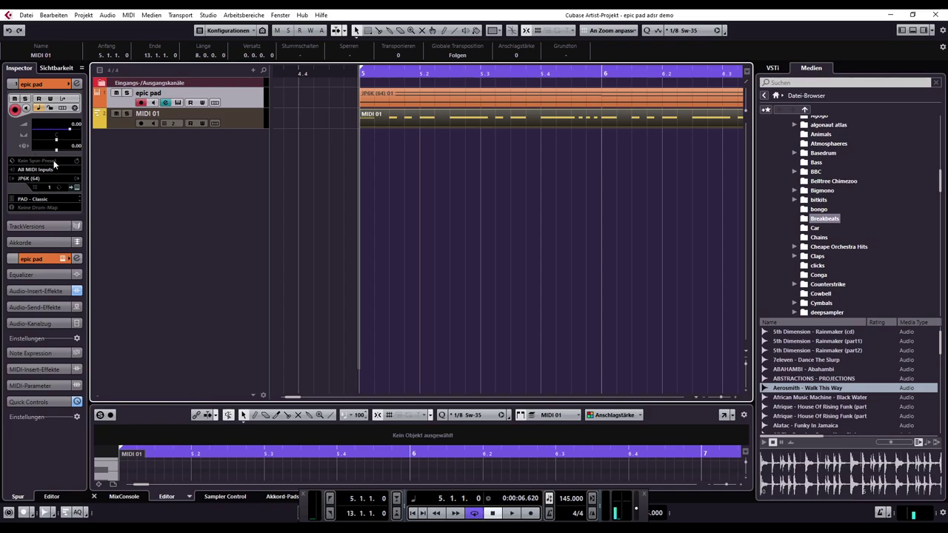
Step: Route the MIDI 01 track's output to 01. epic pad - MIDI In and audition the track soloed
click(158, 114)
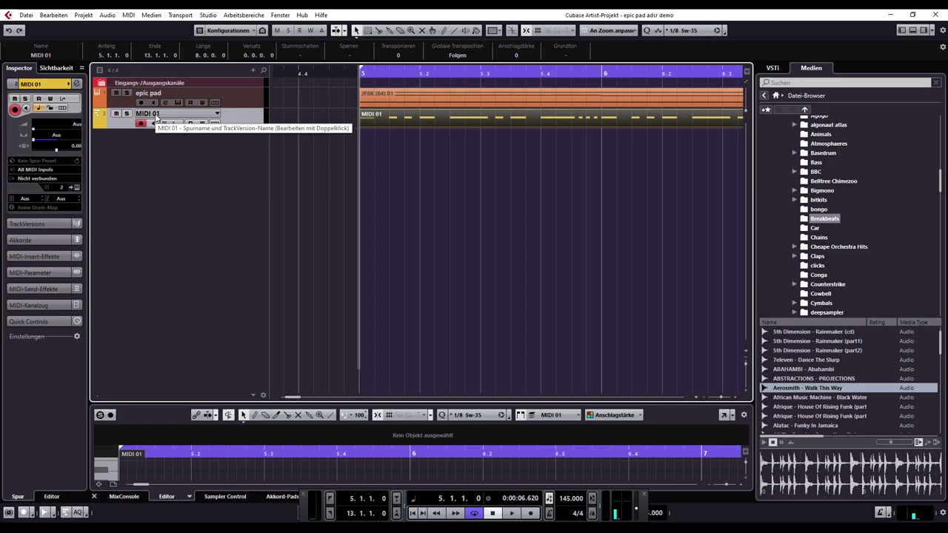
click(28, 183)
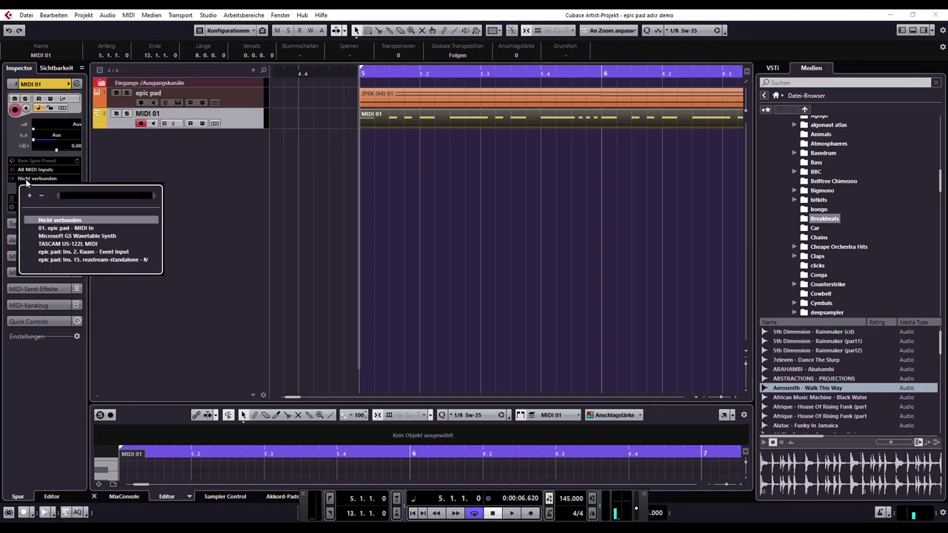
click(66, 228)
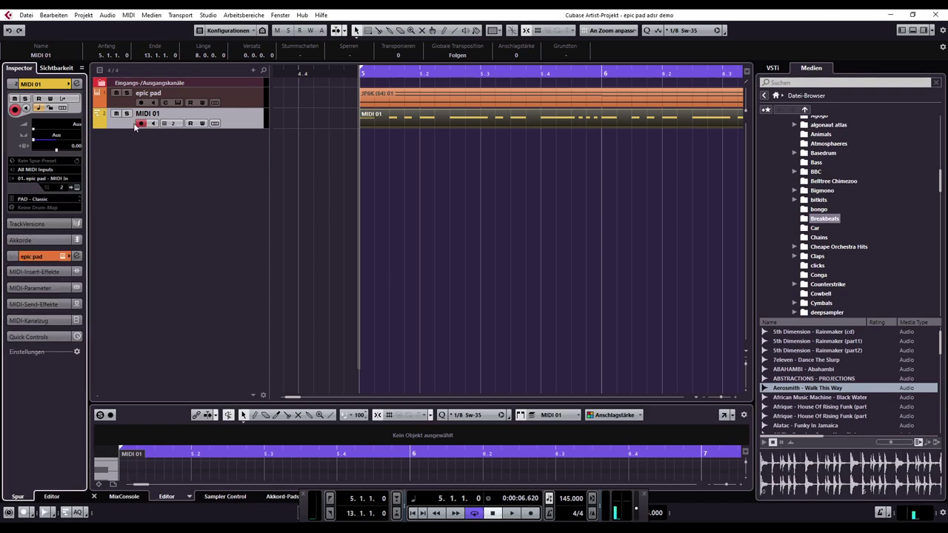
click(127, 114)
key(space)
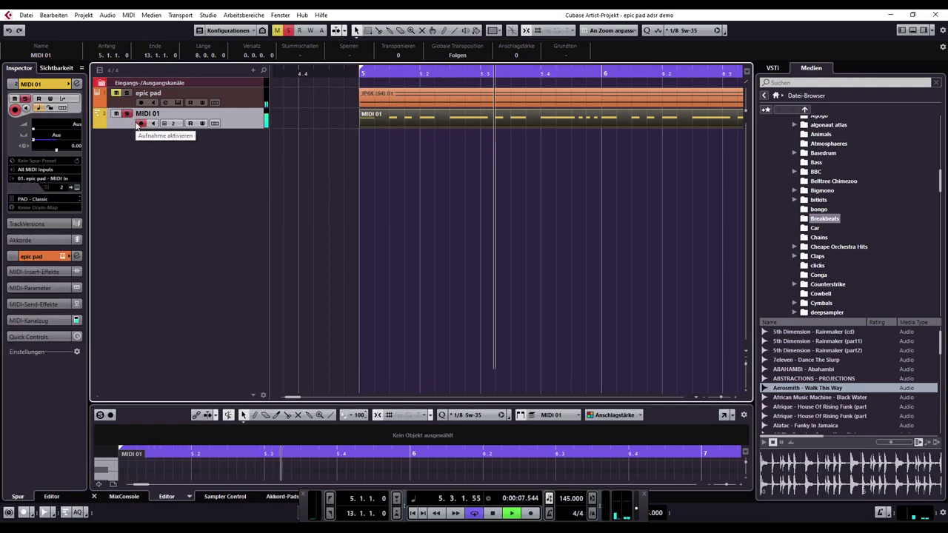
key(space)
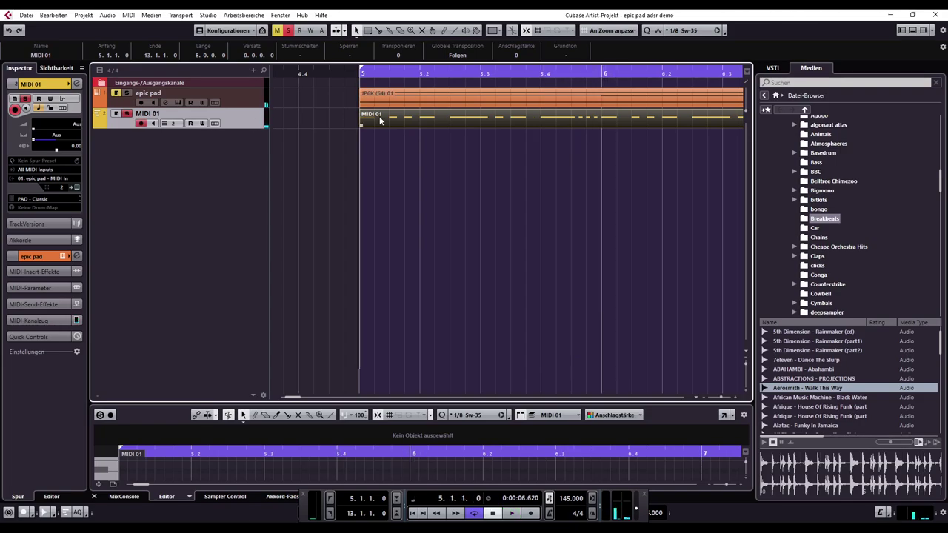
Step: Route the MIDI 01 track's output to epic pad: Ins. 2. Raum - Event Input
click(226, 96)
mouse_move(245, 107)
mouse_down()
mouse_move(248, 159)
mouse_move(244, 93)
mouse_move(240, 127)
mouse_move(240, 108)
mouse_up()
click(239, 128)
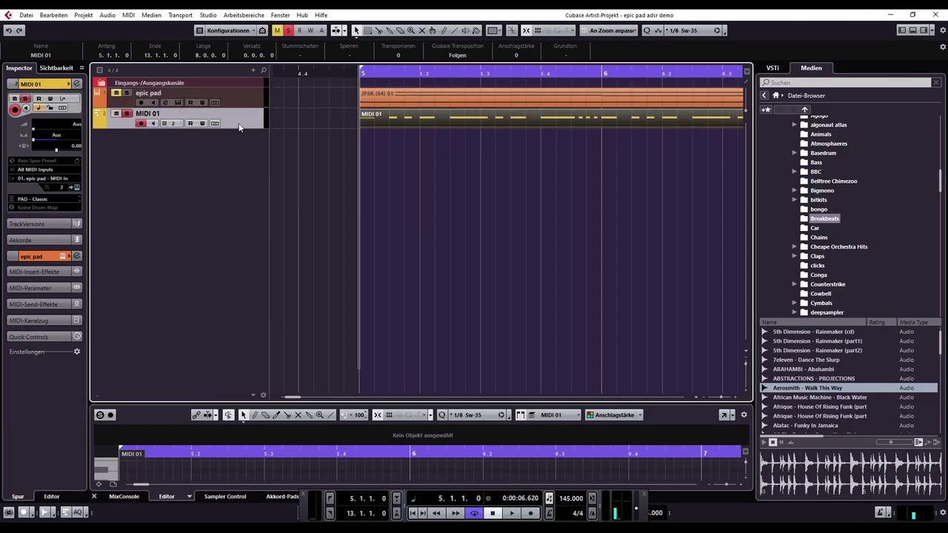
click(52, 179)
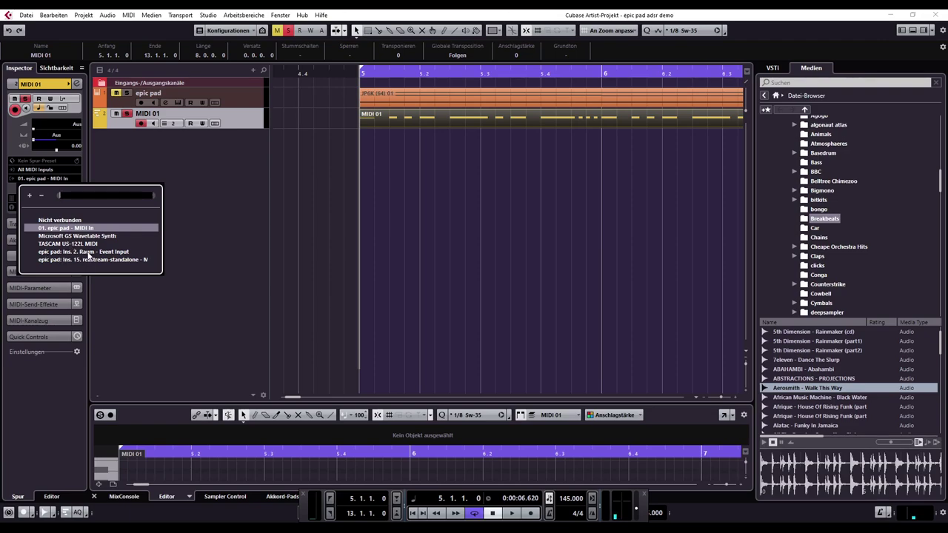
click(88, 252)
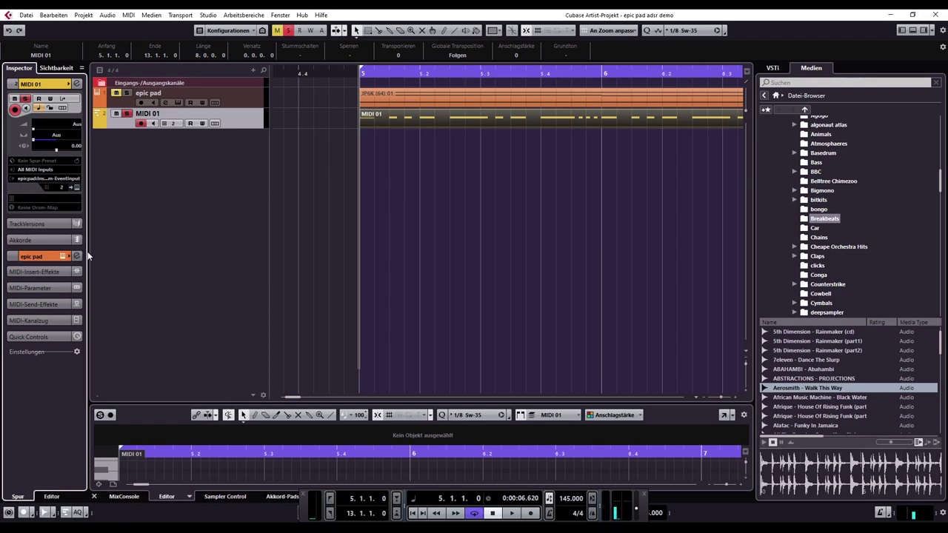
Step: Audition the new routing, unsolo the MIDI 01 track and play both tracks together
key(space)
key(space)
click(126, 113)
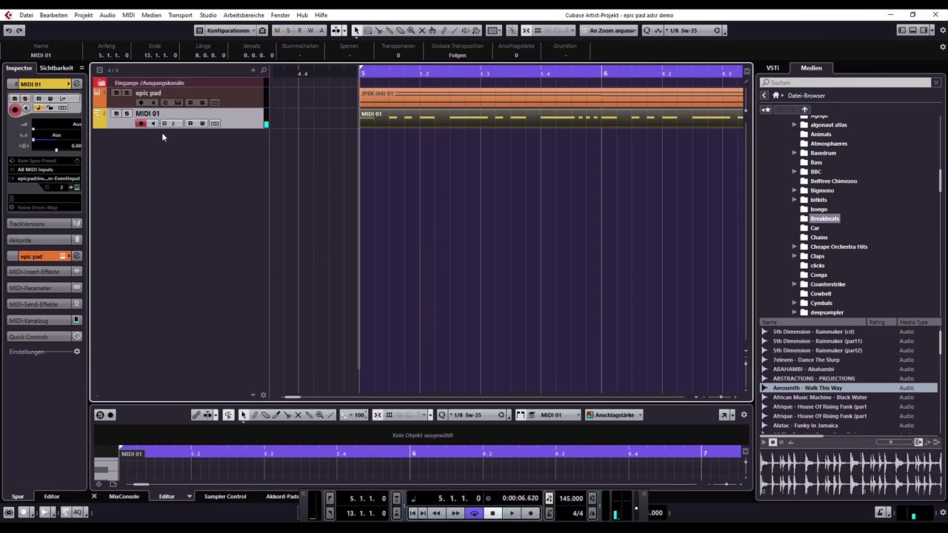
ctrl+scroll(376, 149, down, 3)
key(space)
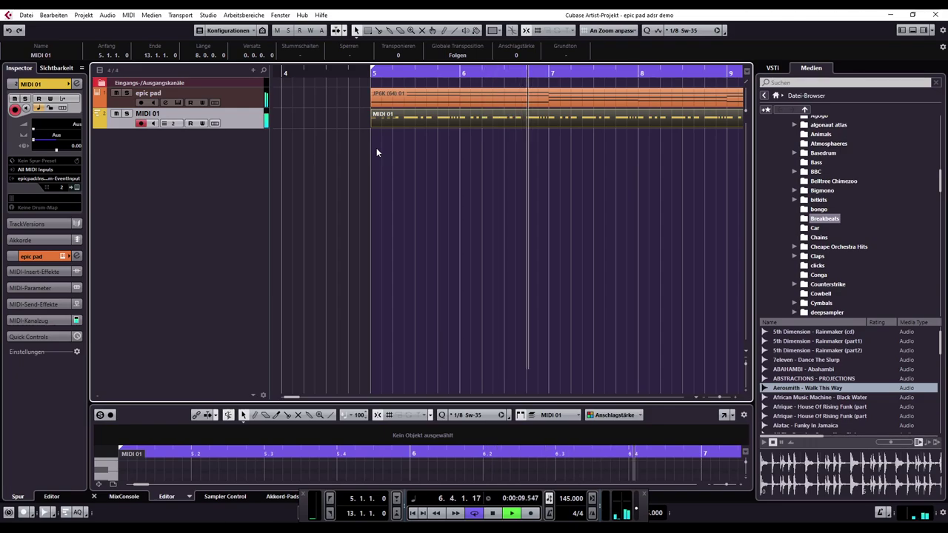
Step: Examine the Raum insert on the epic pad channel during playback, stop playback and select the MIDI 01 track
click(165, 102)
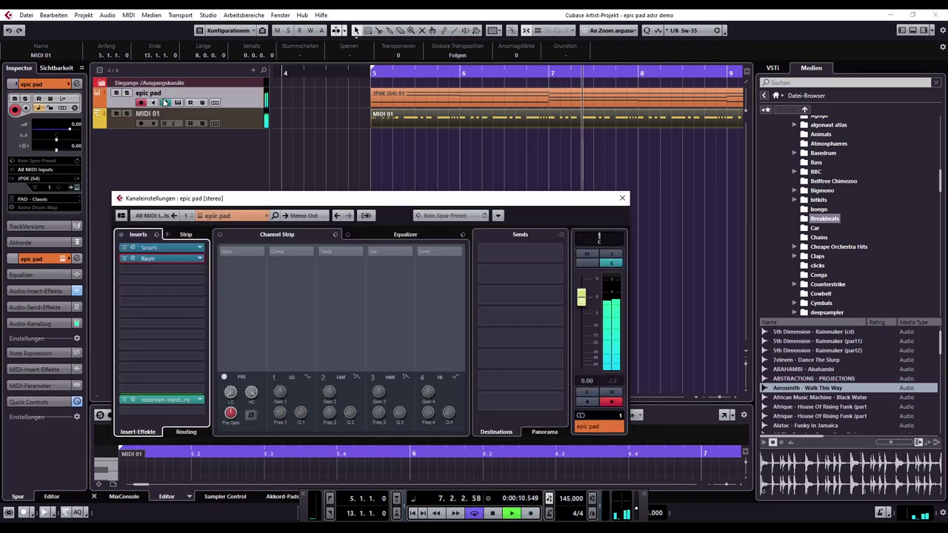
double_click(141, 259)
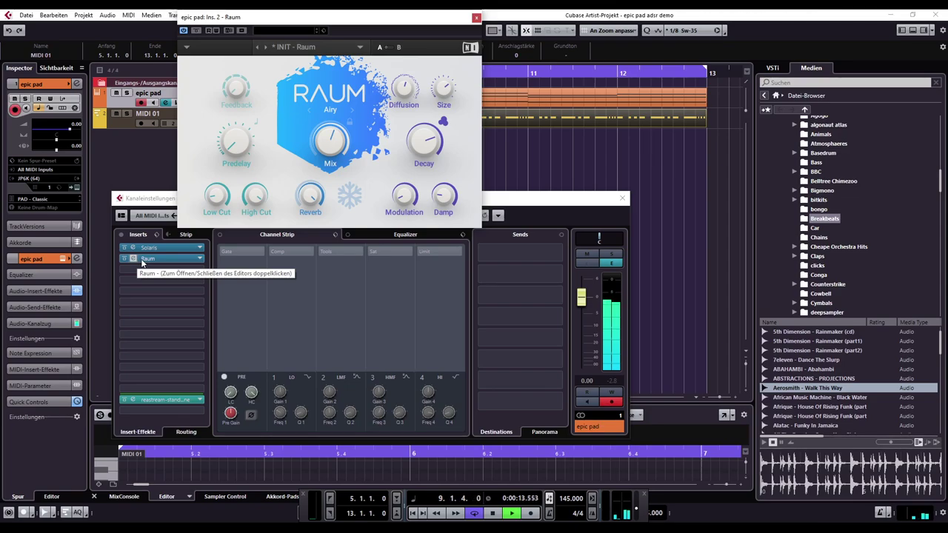
double_click(142, 260)
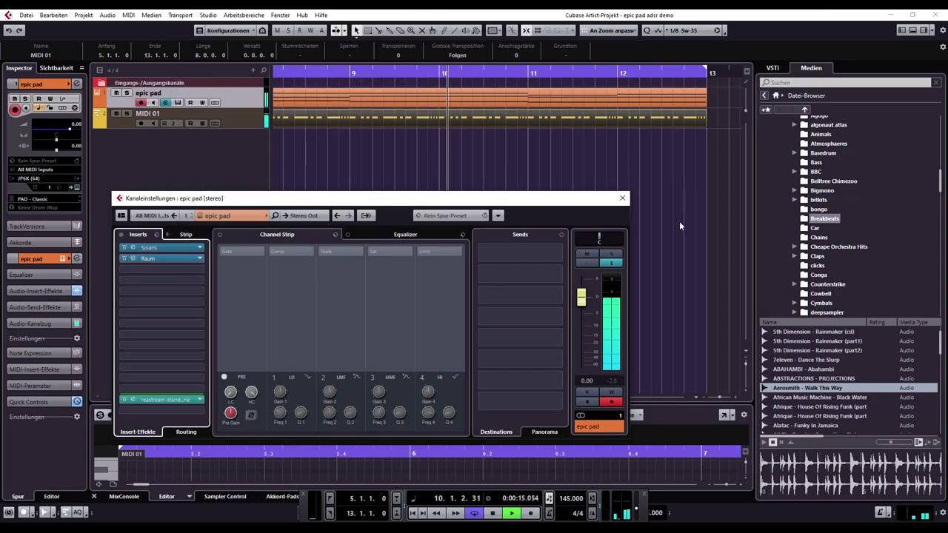
click(623, 199)
key(space)
click(164, 112)
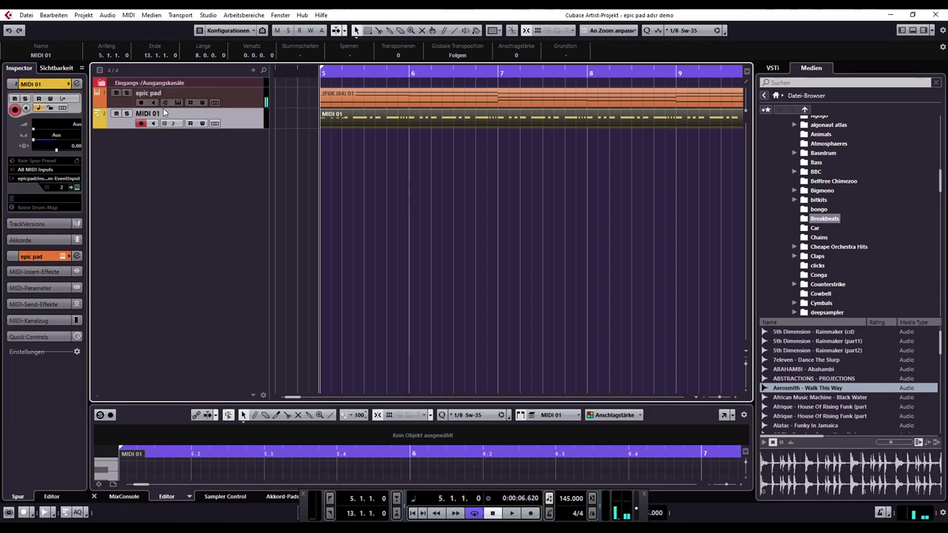
Step: Add the ADSR plug-in to the third insert slot of the epic pad channel and close its plug-in and channel settings windows
click(151, 95)
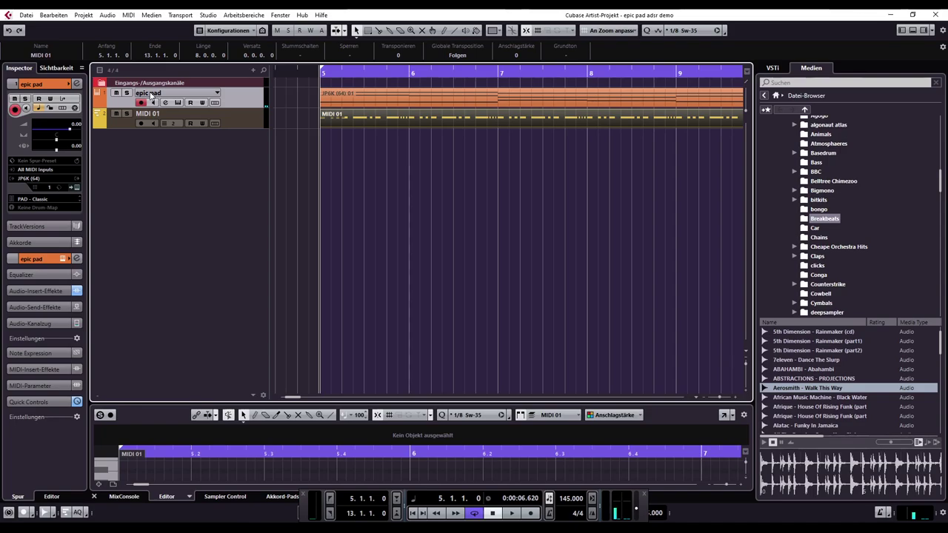
click(165, 102)
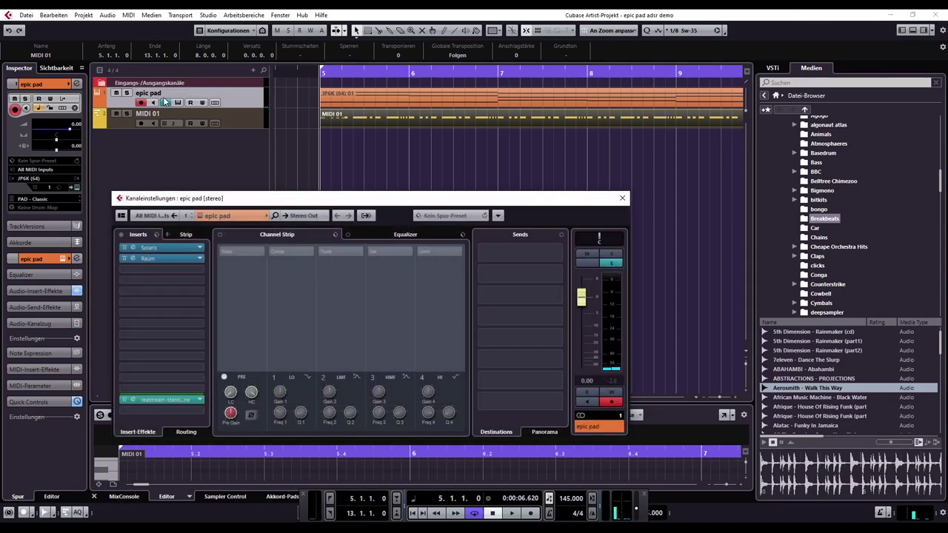
click(178, 269)
text(adsr)
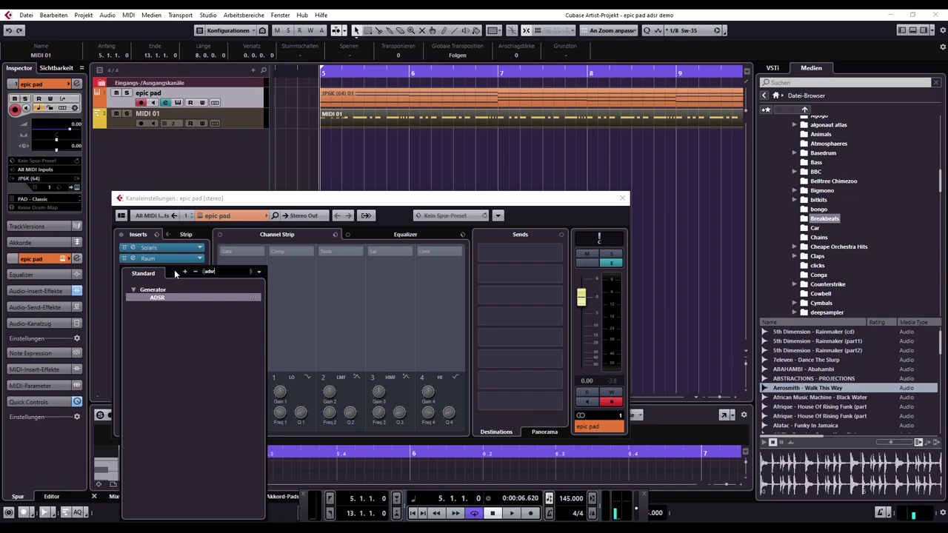
key(Return)
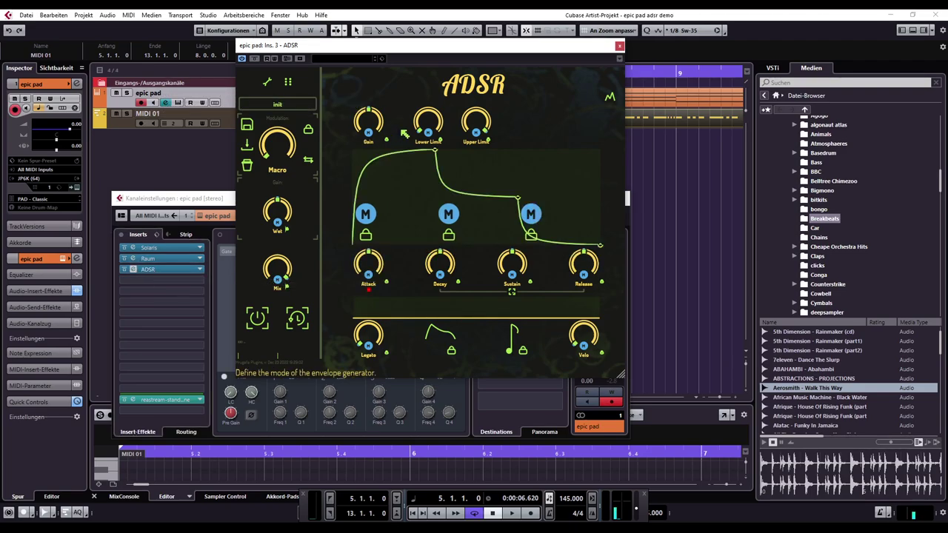
click(619, 45)
click(622, 198)
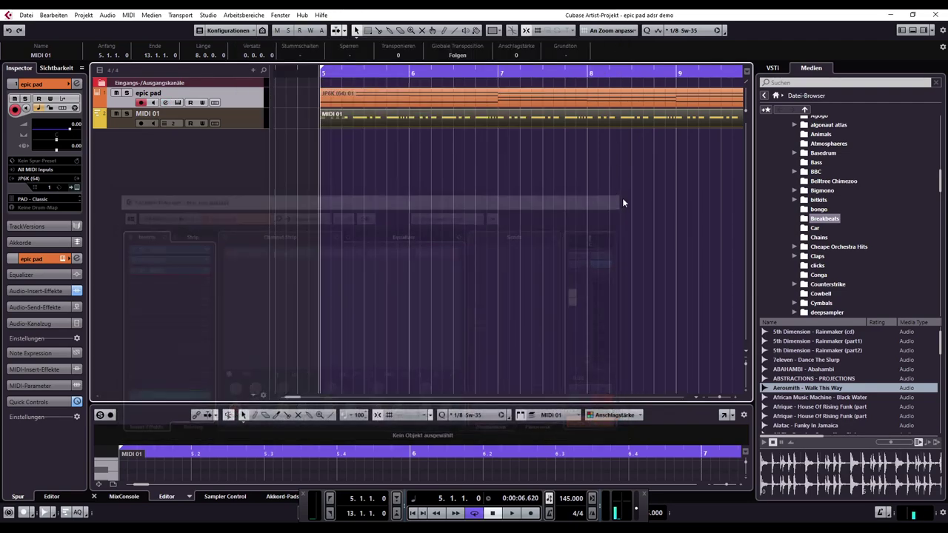
Step: Route the MIDI 01 track's output to epic pad: Ins. 3. ADSR - MIDI Input
click(163, 118)
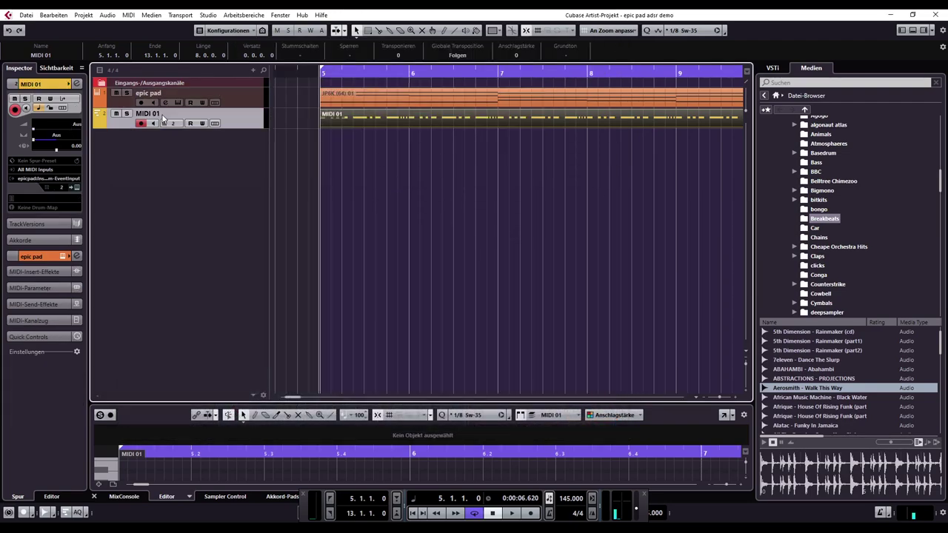
click(43, 178)
text(adsr)
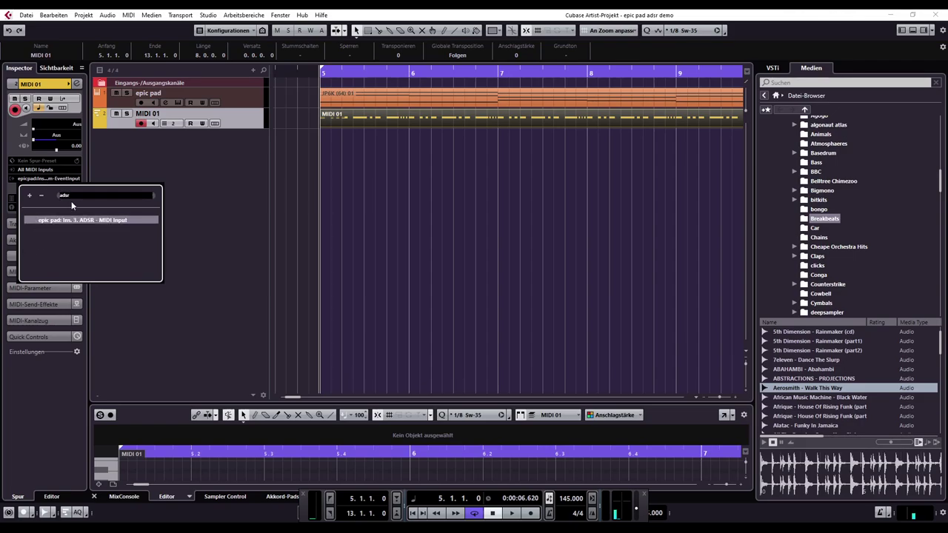
key(Return)
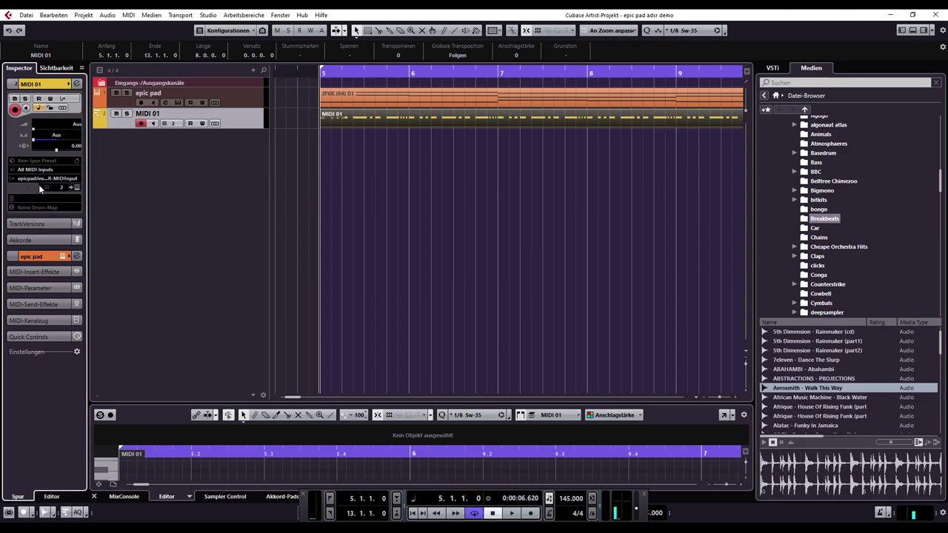
Step: Set the MIDI 01 track's MIDI channel to Alle and its MIDI input to Nicht verbunden
click(155, 115)
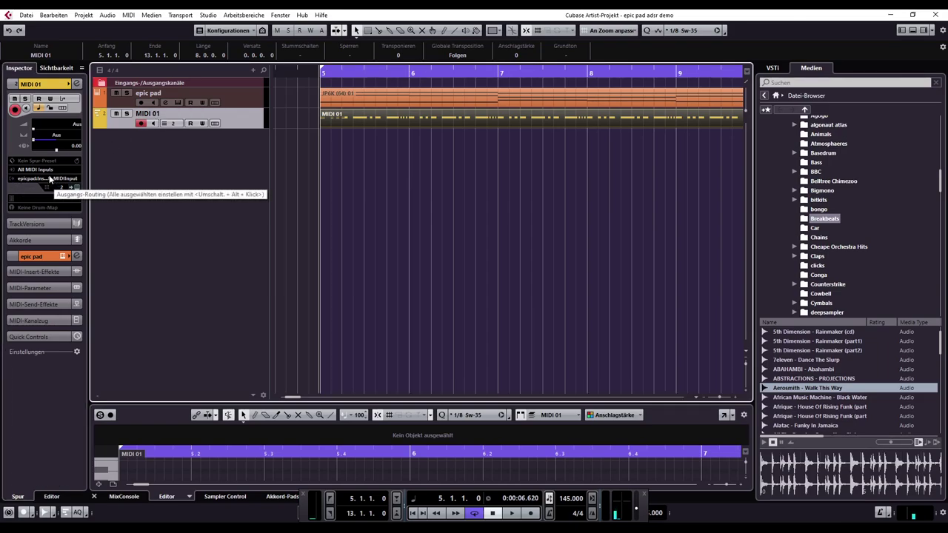
click(62, 189)
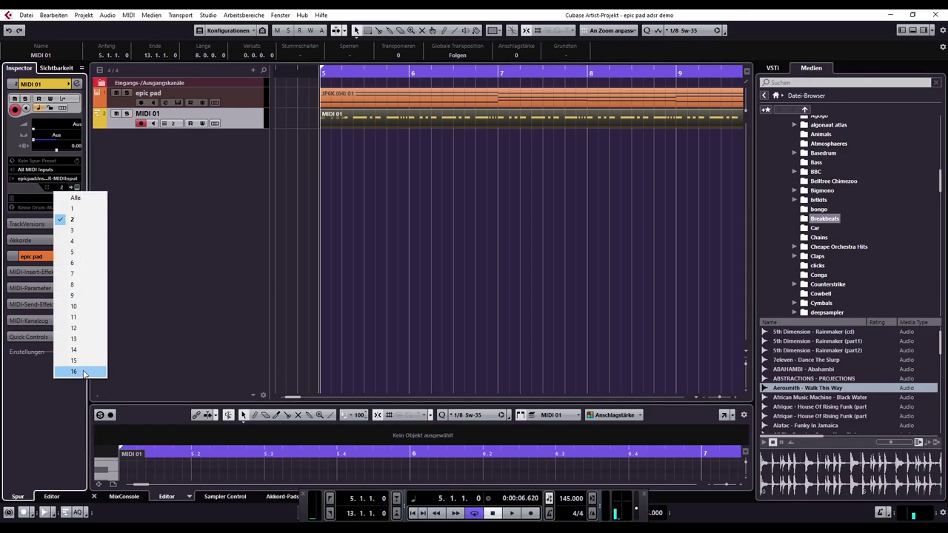
click(75, 198)
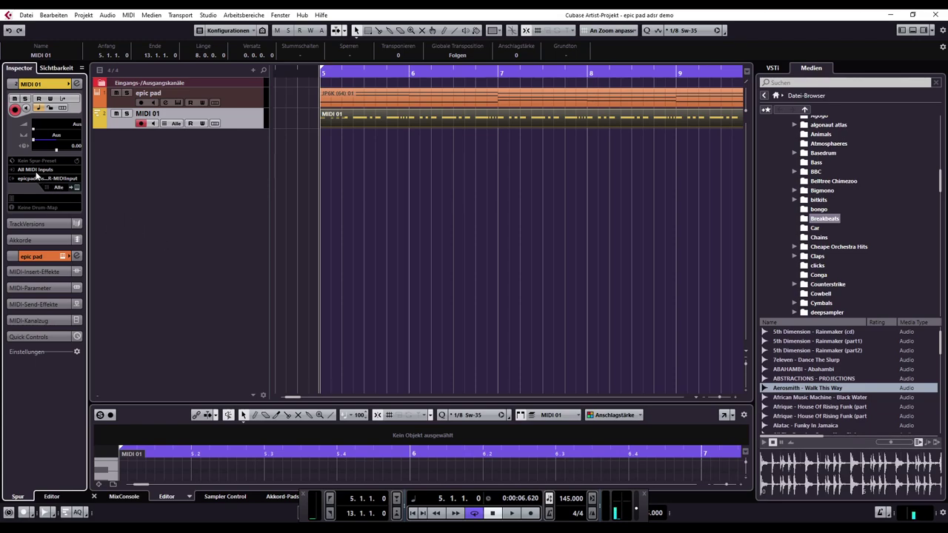
click(234, 113)
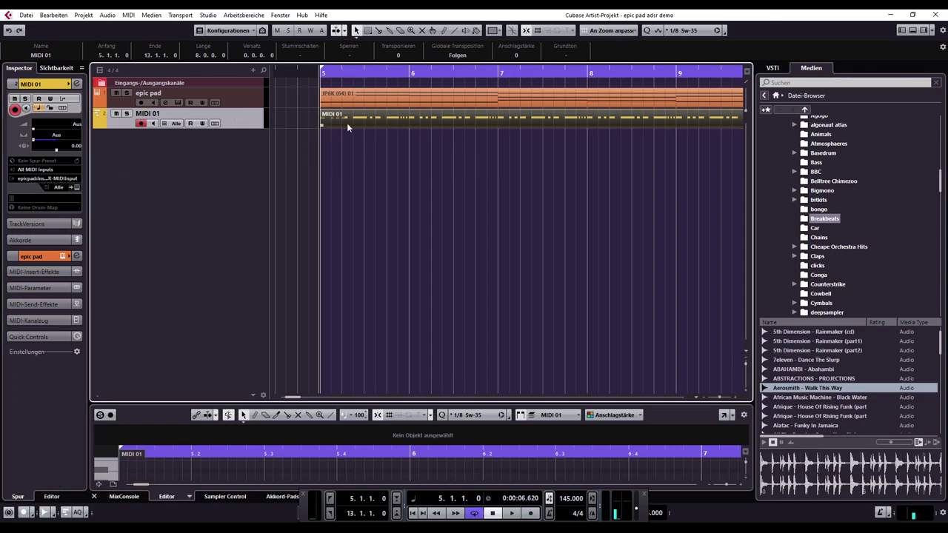
click(35, 170)
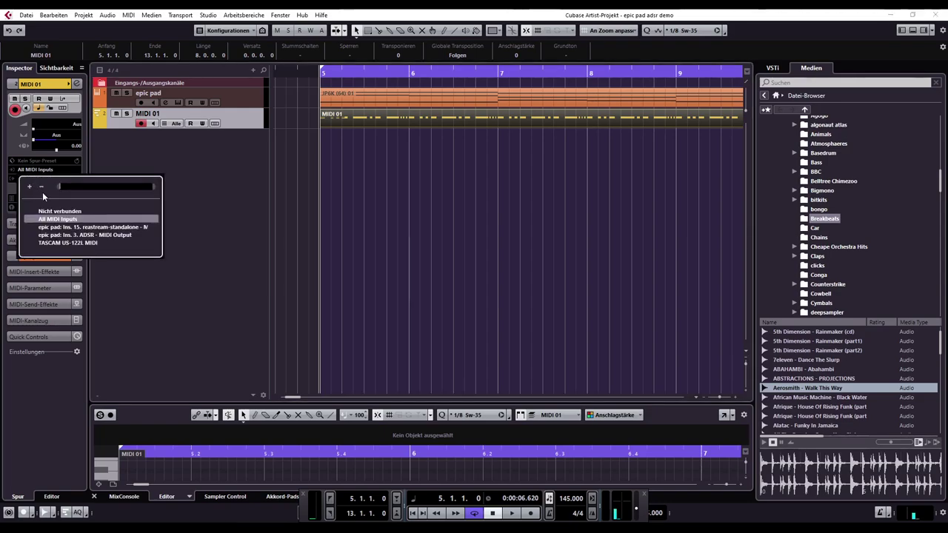
click(63, 186)
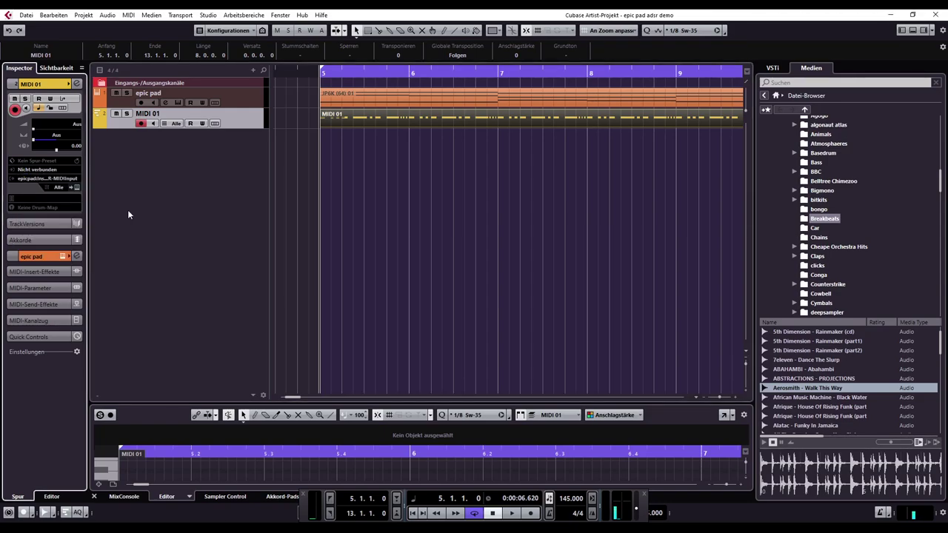
Step: Open the MIDI 01 part in the key editor, examine its notes enlarged and shrink the editor again
double_click(397, 119)
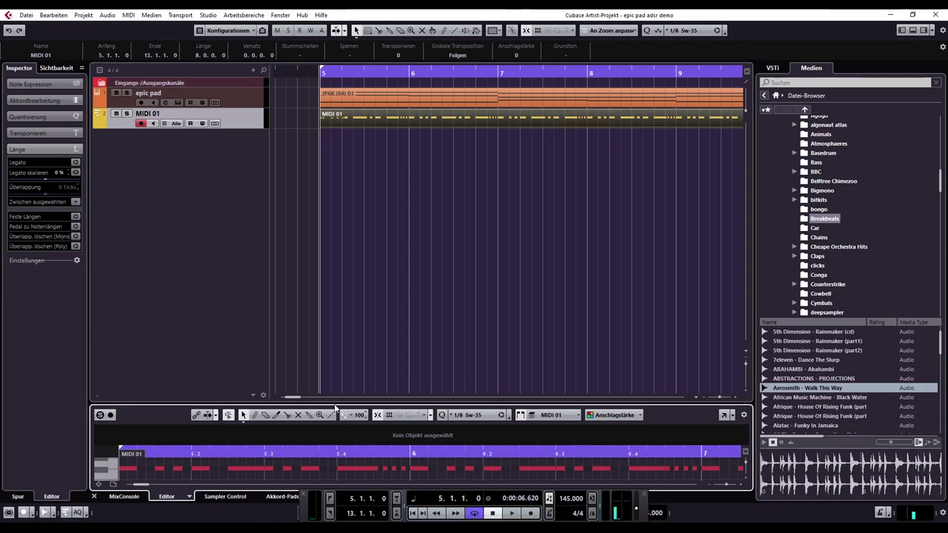
drag(326, 405, 337, 302)
drag(342, 232, 342, 405)
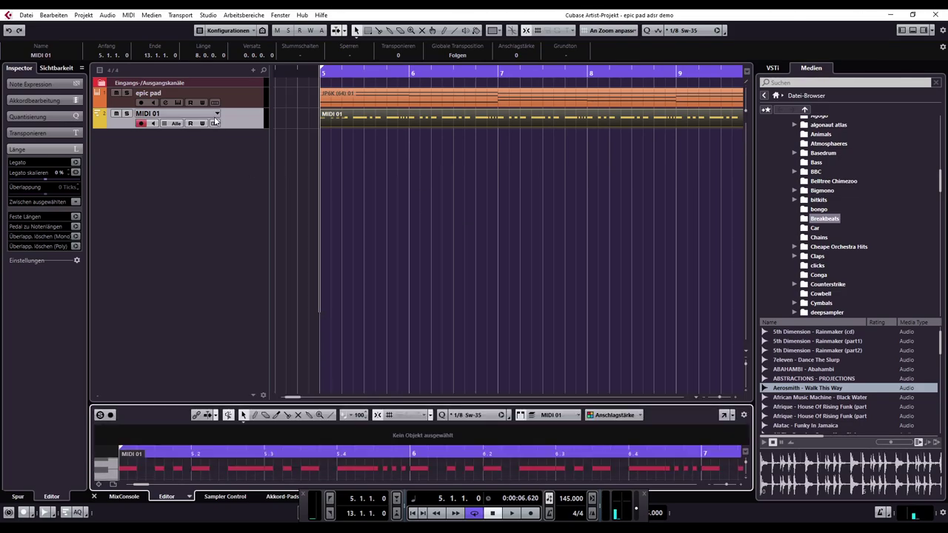
Step: Move the MIDI 01 track above the epic pad track and enlarge the epic pad track's height to show its notes
drag(230, 121, 230, 88)
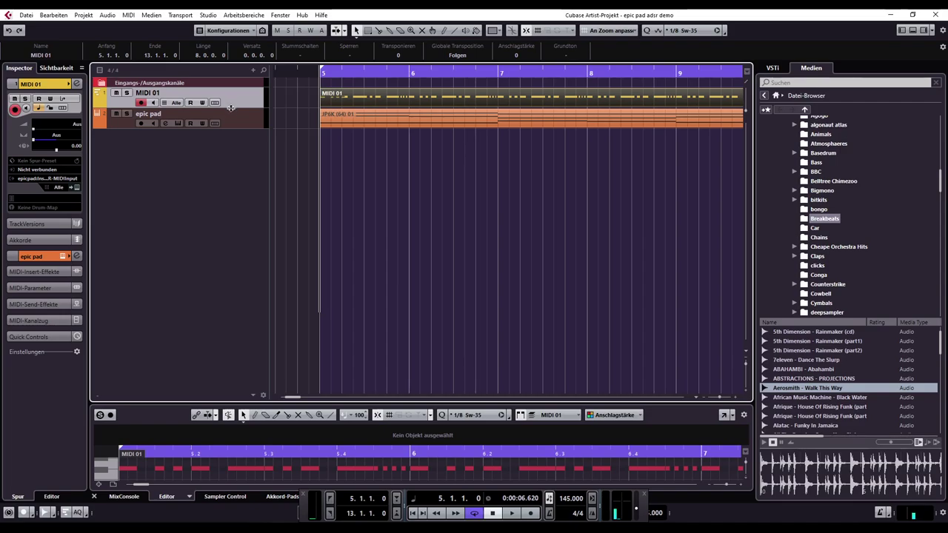
click(235, 125)
drag(234, 127, 222, 238)
scroll(411, 213, down, 2)
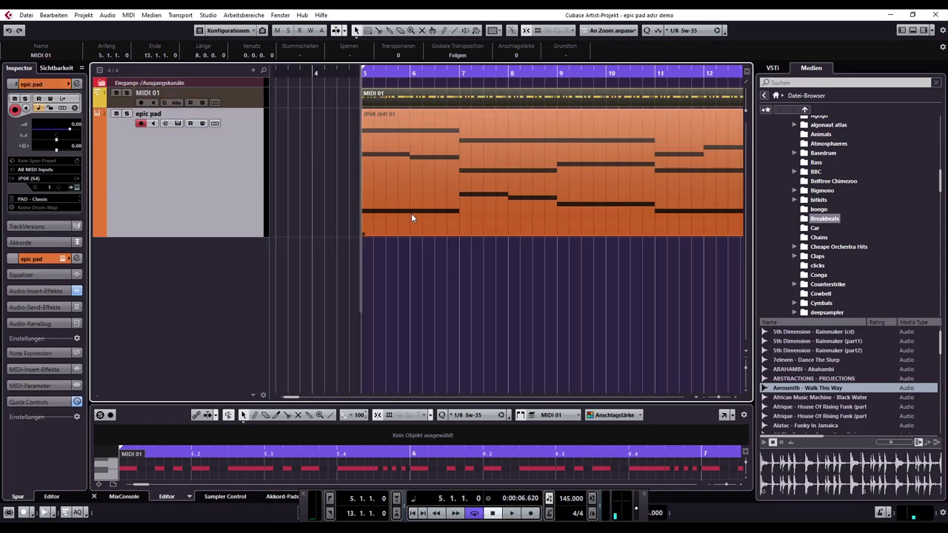
scroll(405, 206, down, 2)
Step: Play both tracks, open the ADSR insert on the epic pad channel and stop playback
key(space)
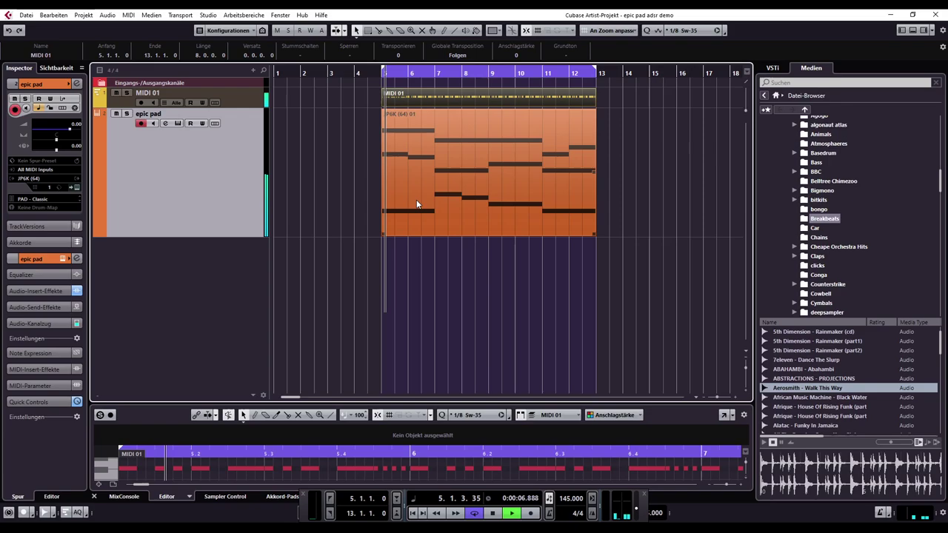
click(164, 123)
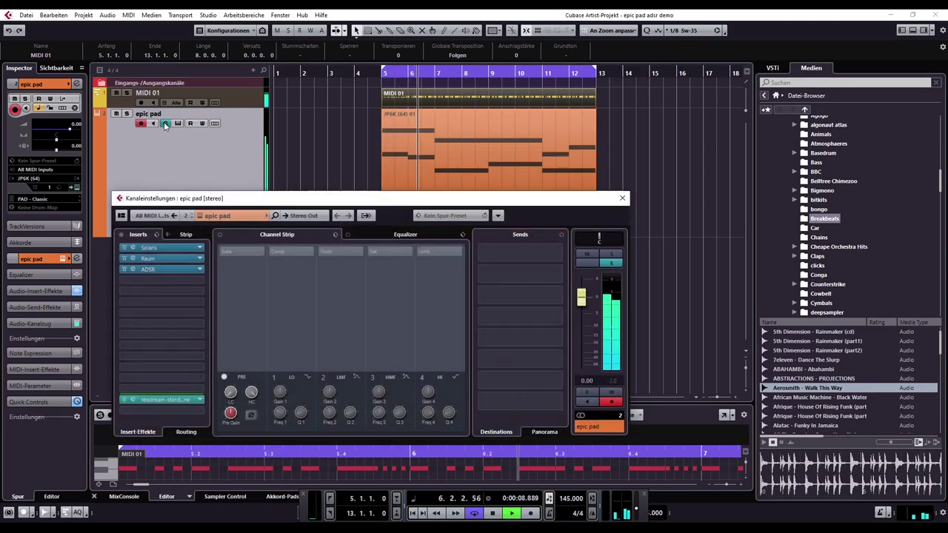
click(163, 269)
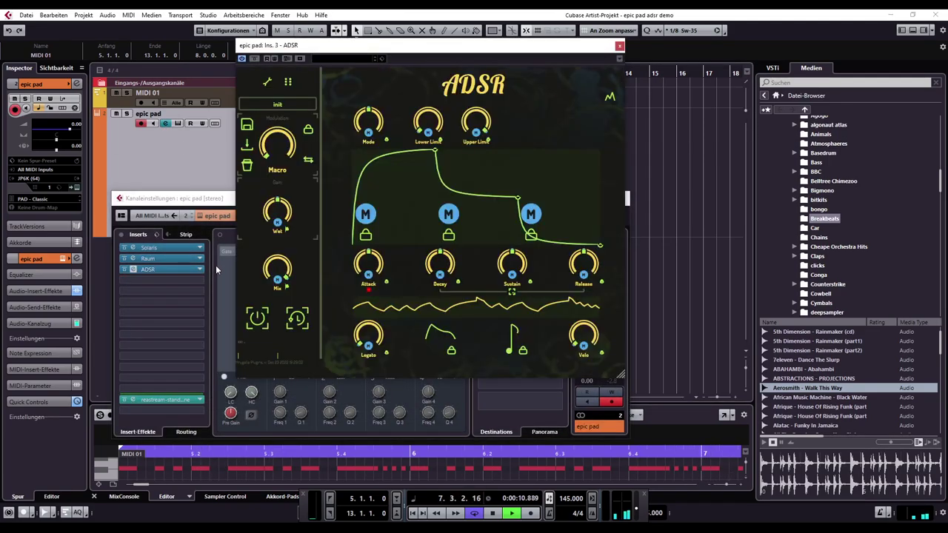
key(space)
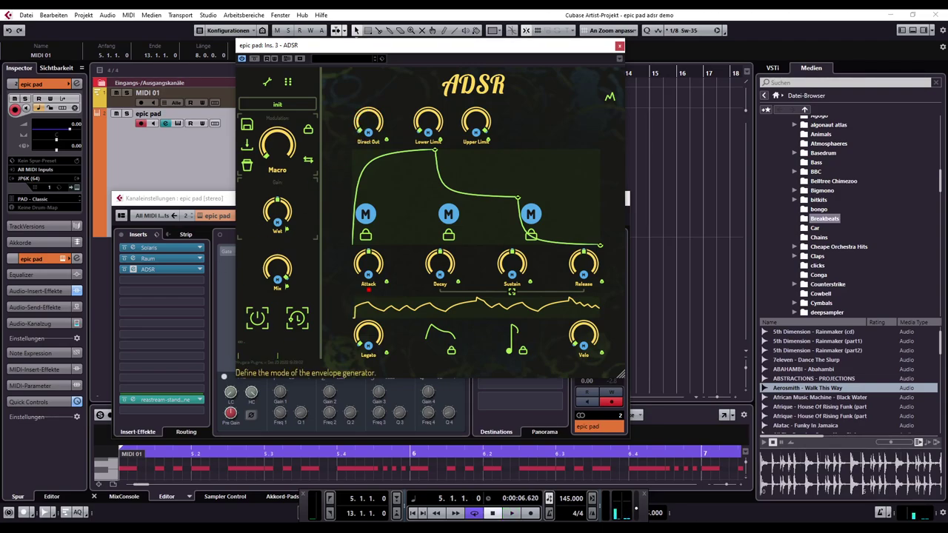
Step: Shorten the ADSR's attack during playback so the envelope curve starts directly at its peak, and stop playback
drag(418, 46, 255, 52)
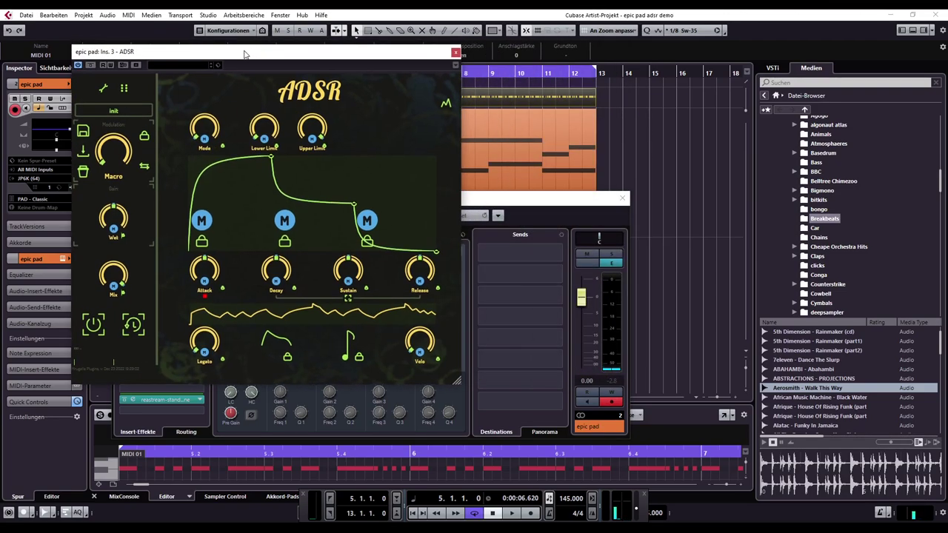
drag(245, 54, 252, 53)
key(space)
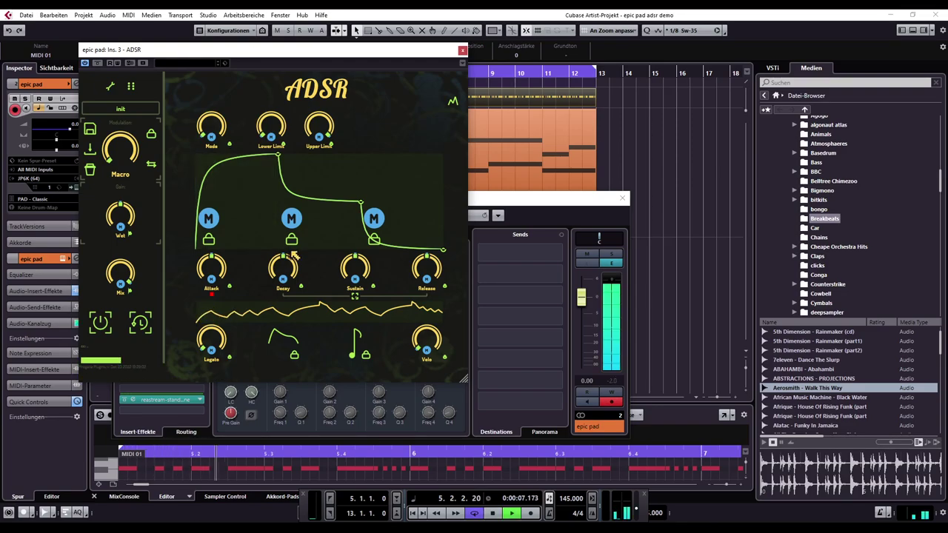
drag(213, 264, 223, 277)
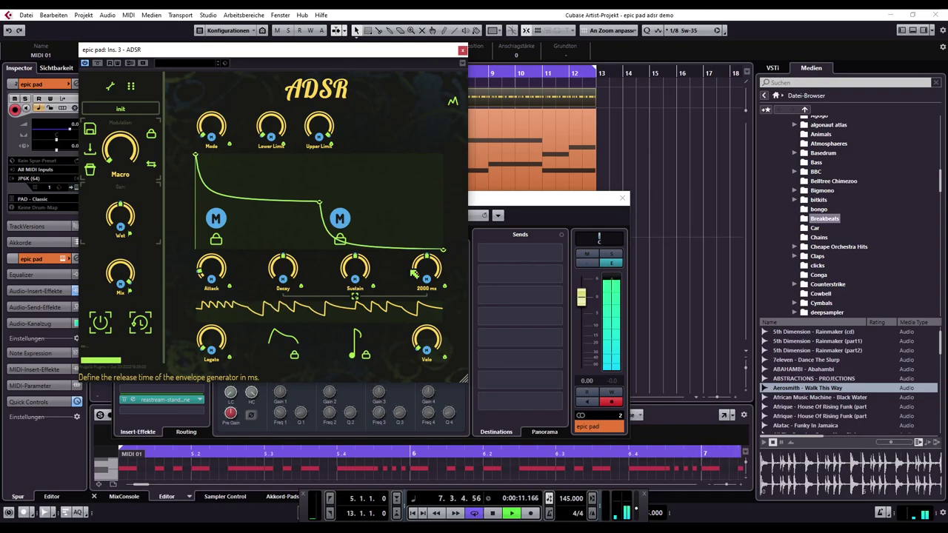
key(space)
Step: Move the ADSR window off the insert list and add Signalizer to the epic pad channel's fourth insert slot
drag(421, 50, 778, 62)
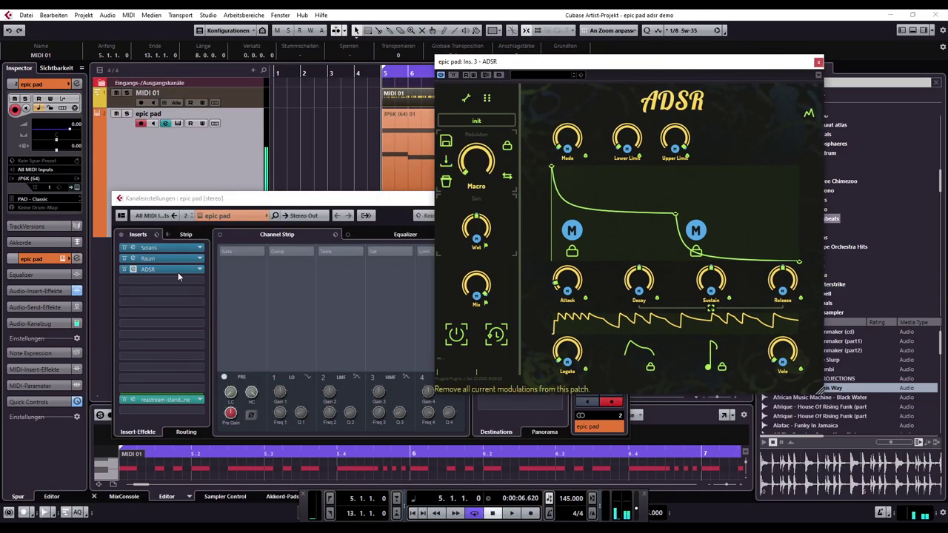
click(159, 280)
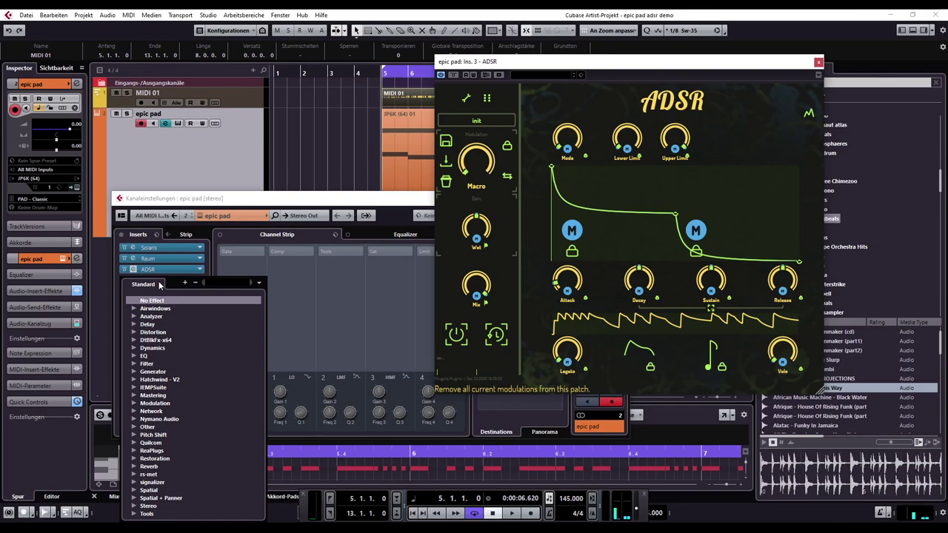
text(signa)
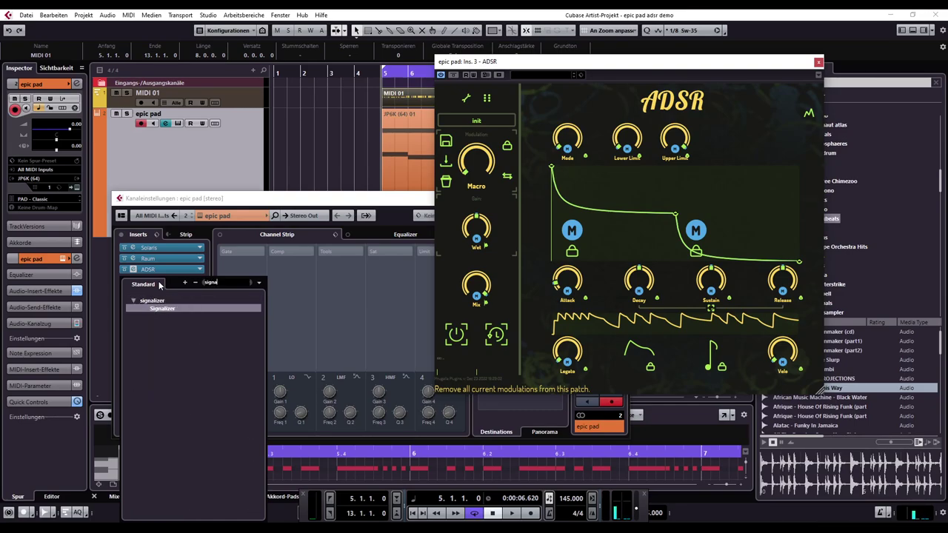
key(Return)
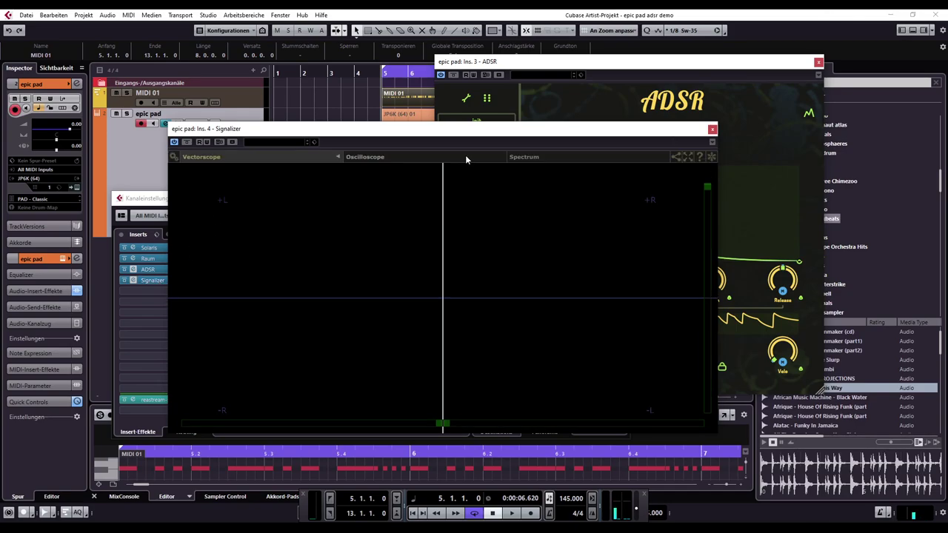
Step: Switch Signalizer to its Oscilloscope view and set the window size to 1088.44 ms while playing the tracks
drag(477, 137, 451, 136)
click(176, 156)
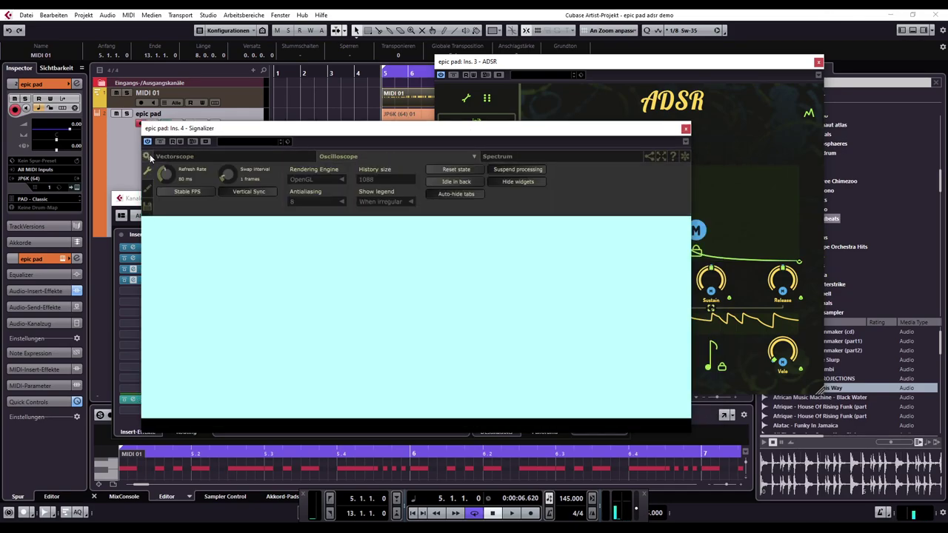
click(394, 157)
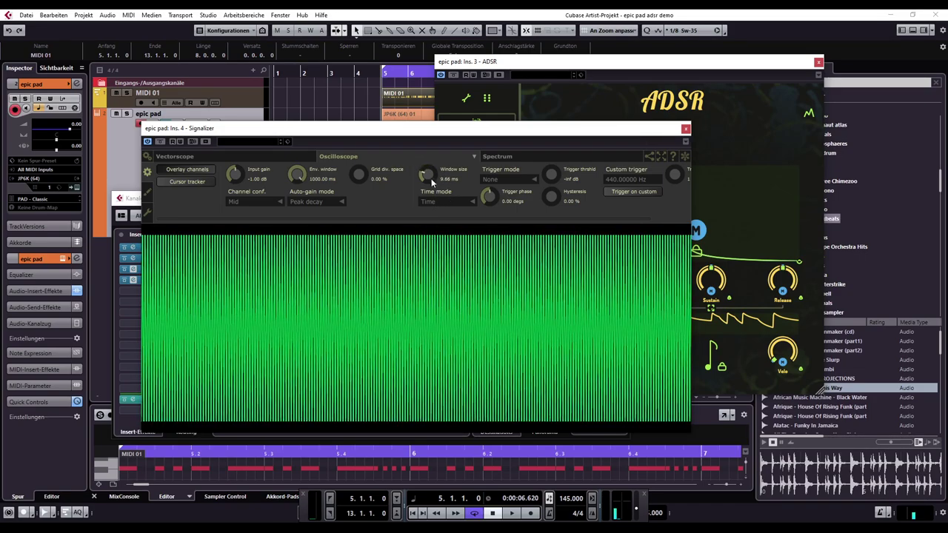
key(space)
drag(431, 179, 419, 74)
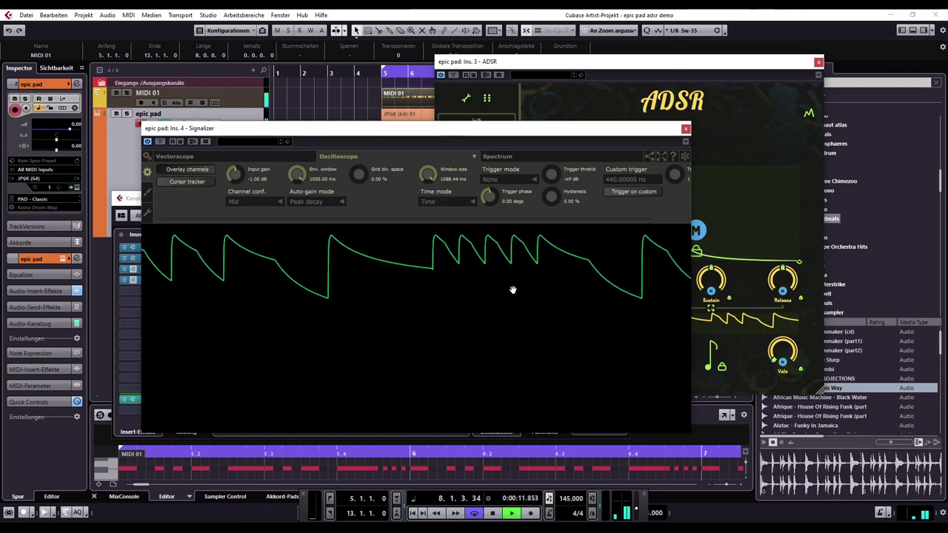
Step: Stop playback, move the Signalizer window clear of the ADSR envelope and close it
key(space)
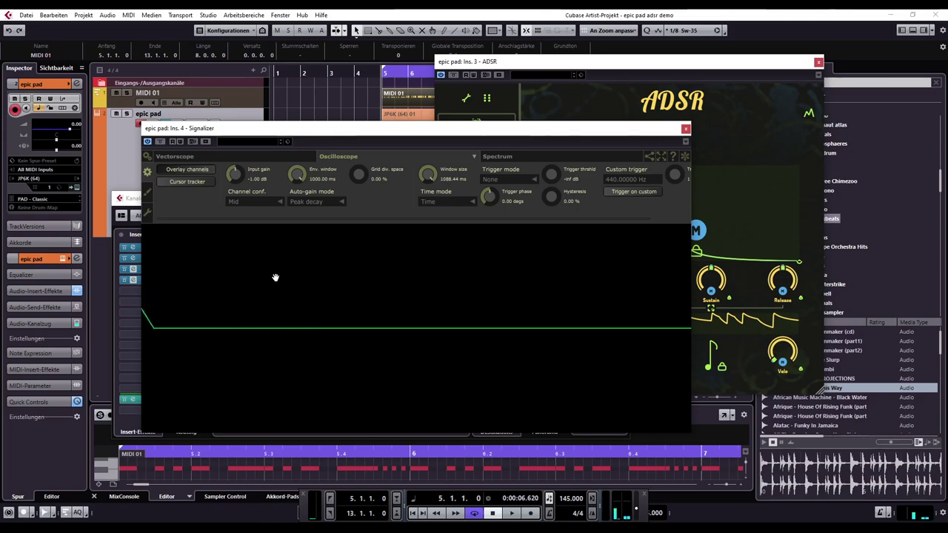
drag(606, 130, 333, 120)
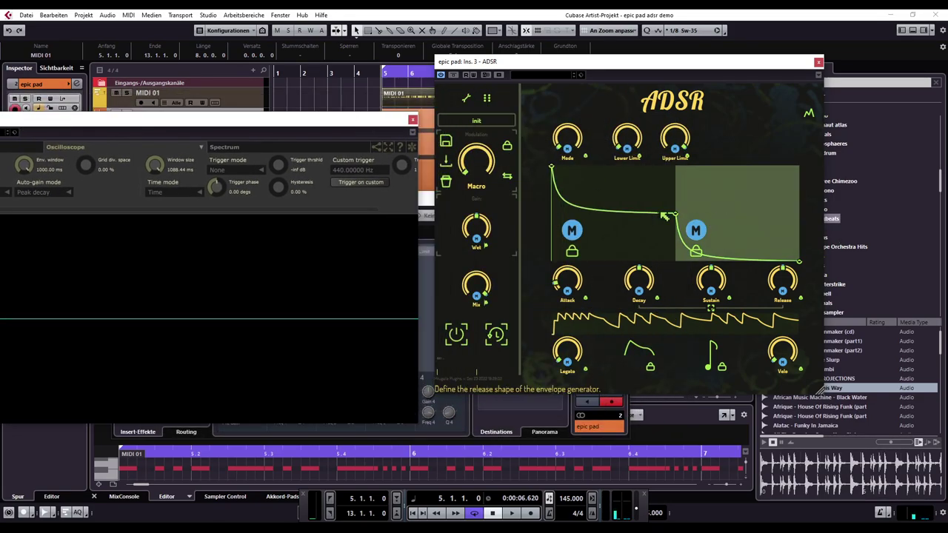
click(414, 121)
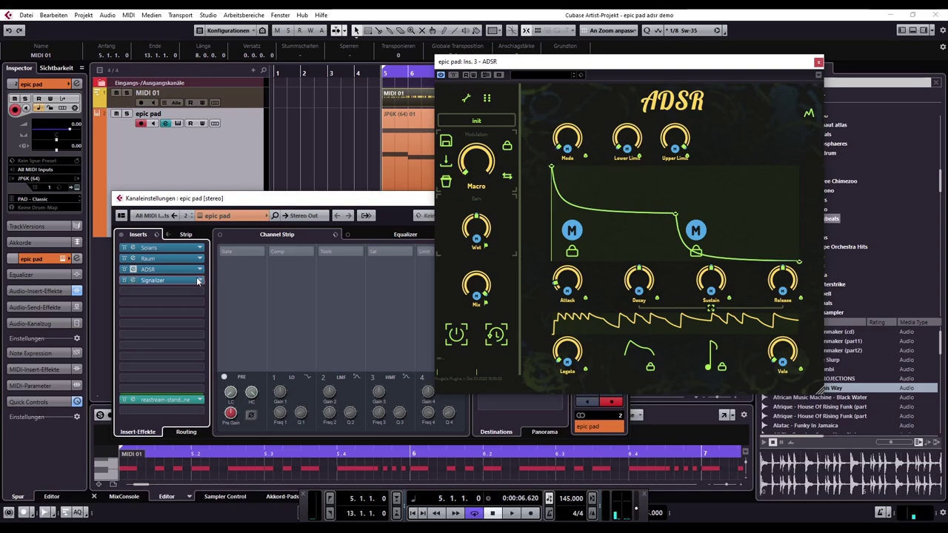
Step: Remove Signalizer from the epic pad channel's fourth insert slot and discard its changes
click(166, 280)
click(152, 301)
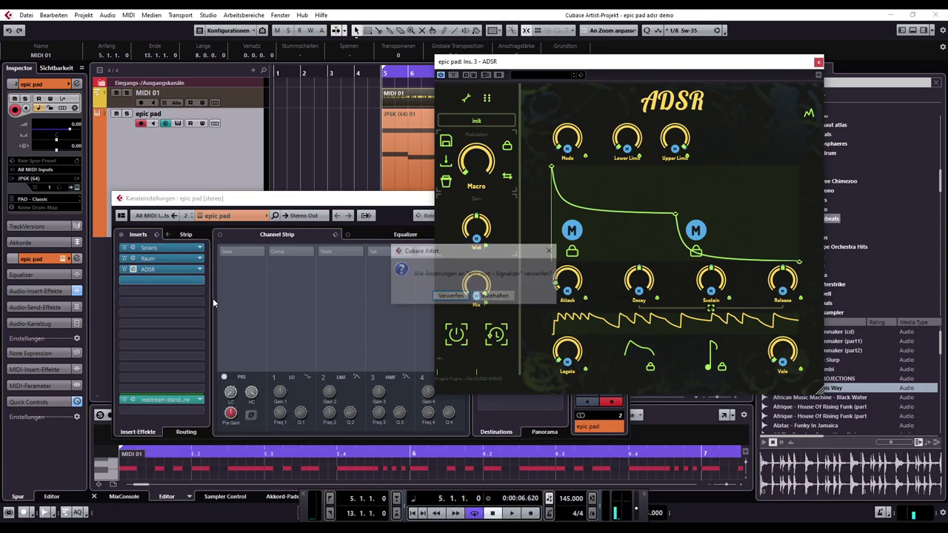
click(450, 297)
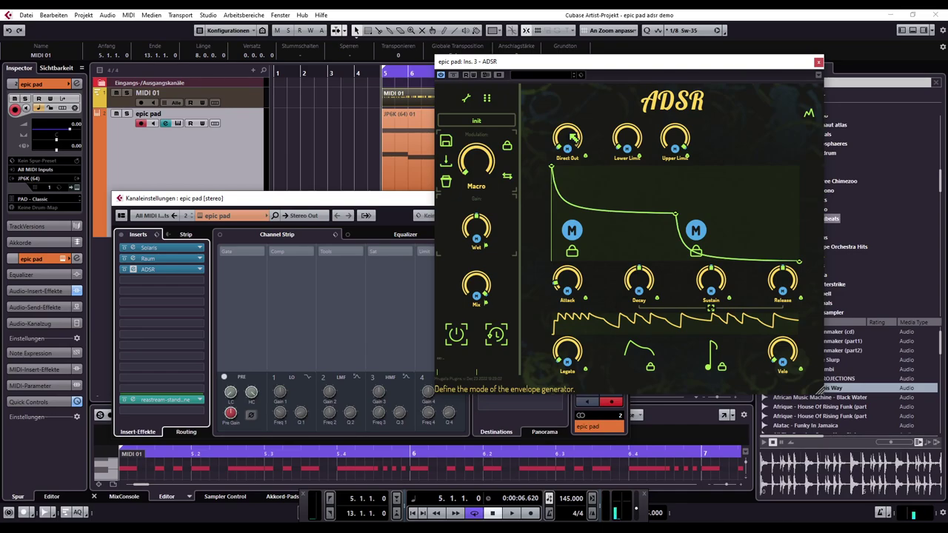
Step: Set the ADSR's mode to Gain, close the plugin window and reopen it from the epic pad inserts
click(576, 140)
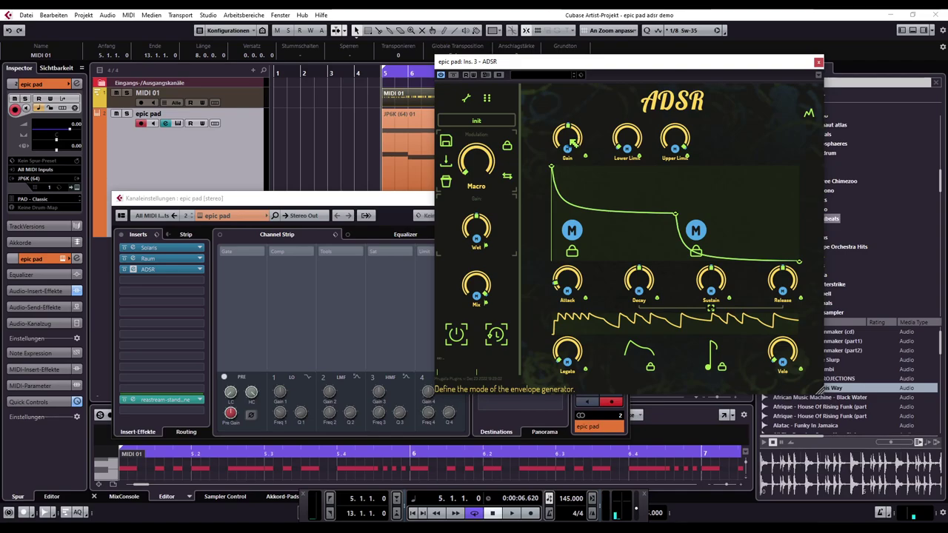
click(177, 269)
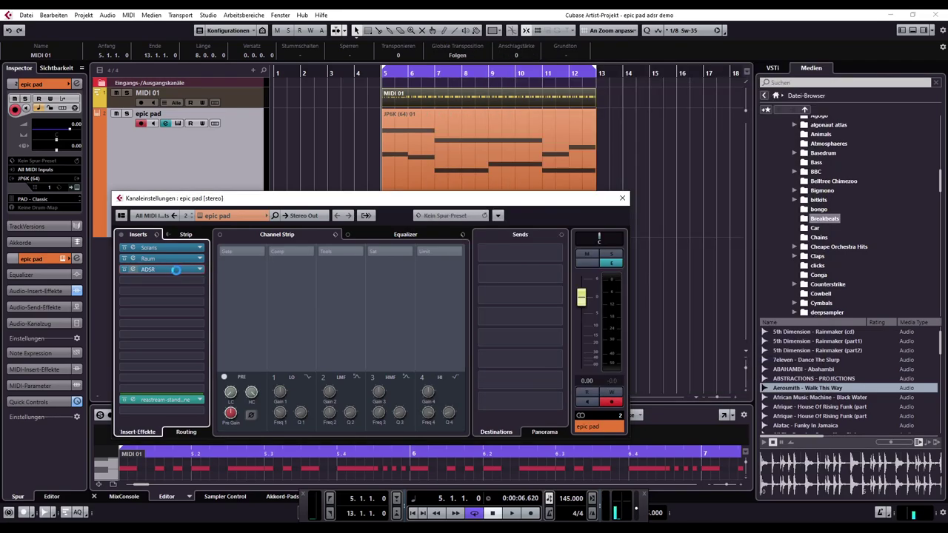
click(176, 269)
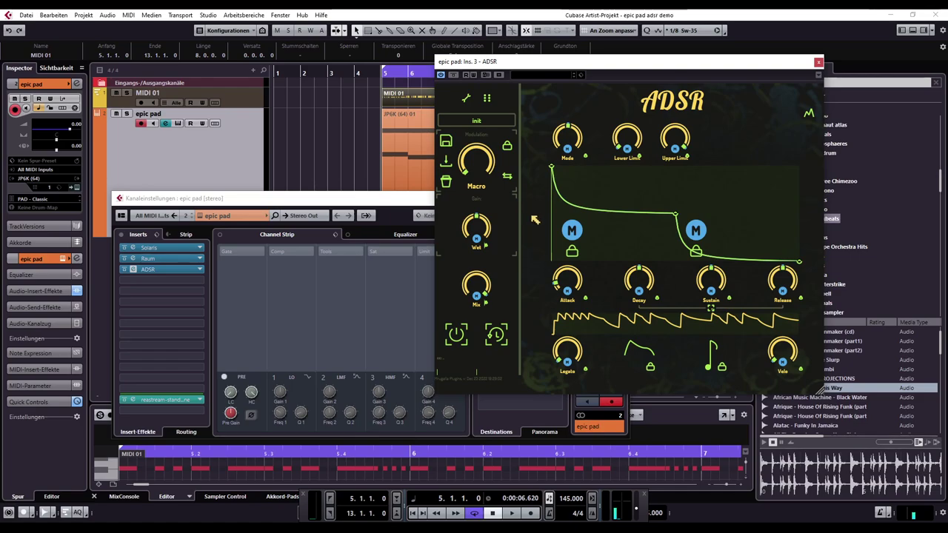
Step: Play the tracks, lower the ADSR's sustain to zero and shorten its decay time
key(space)
drag(717, 279, 717, 312)
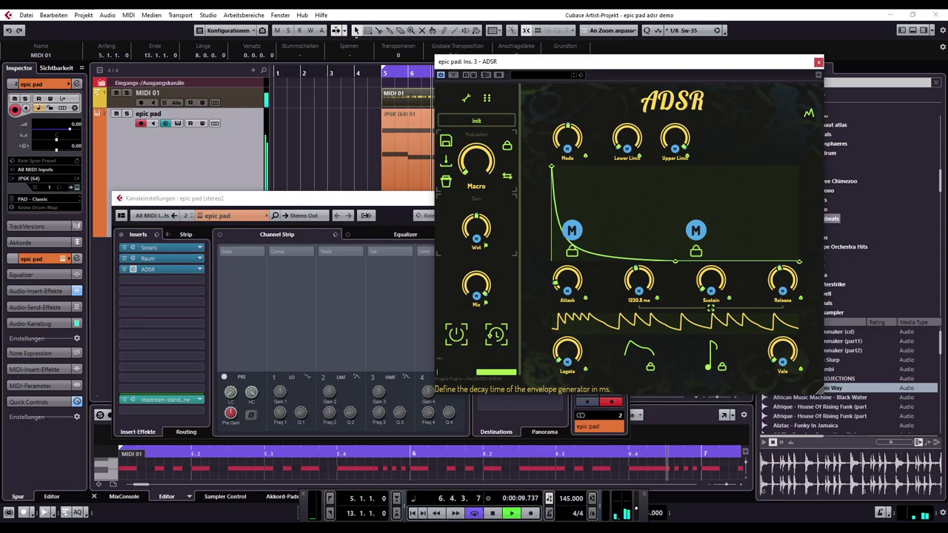
drag(653, 285, 653, 343)
Step: Bend the envelope into a sharp spike, lengthen the attack to 71.8 ms and stop playback
drag(582, 178, 582, 217)
drag(642, 283, 641, 275)
drag(582, 166, 605, 166)
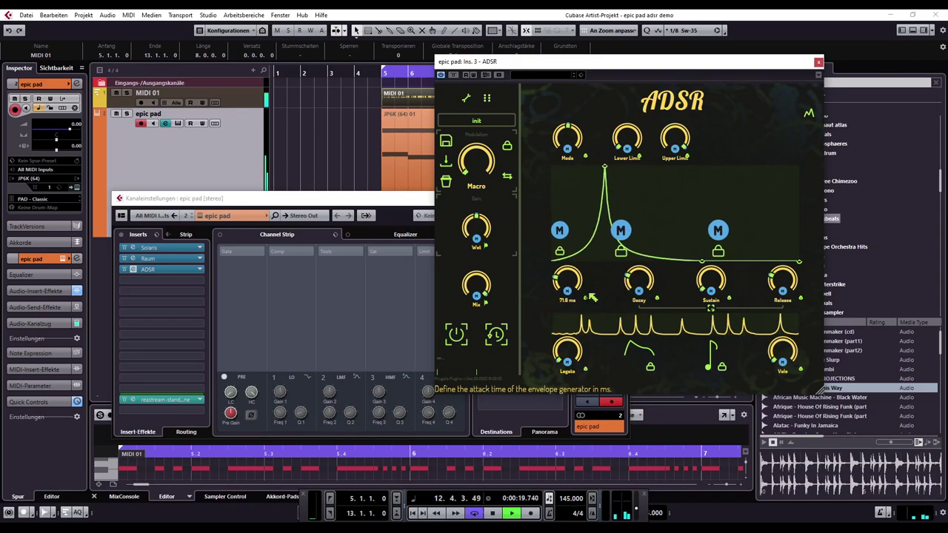
key(space)
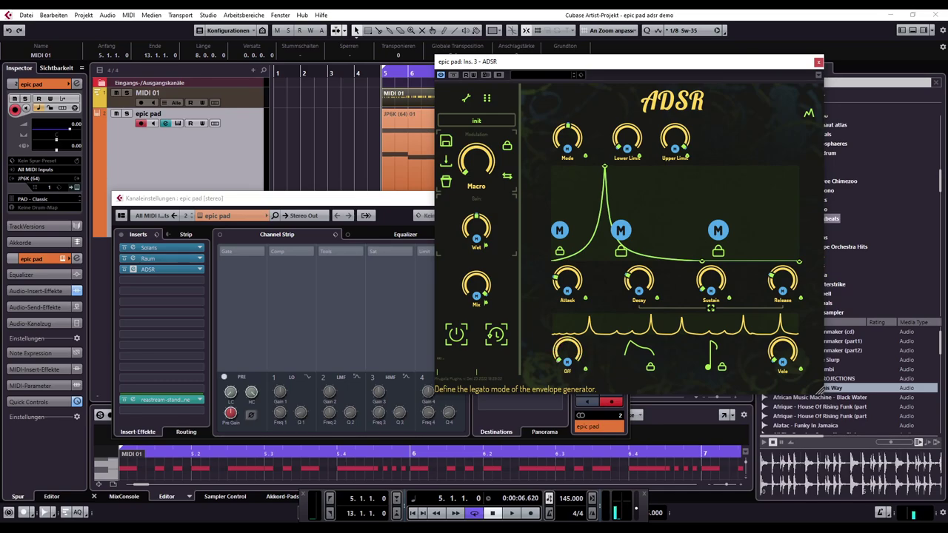
Step: Try the ADSR's legato mode off, switch it on, and play the tracks briefly to hear it
drag(567, 352, 568, 378)
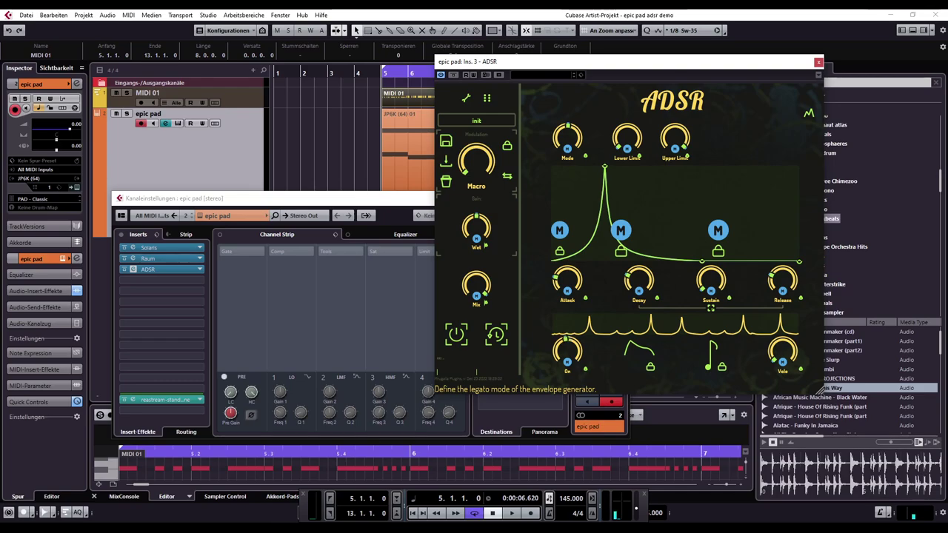
click(575, 360)
key(space)
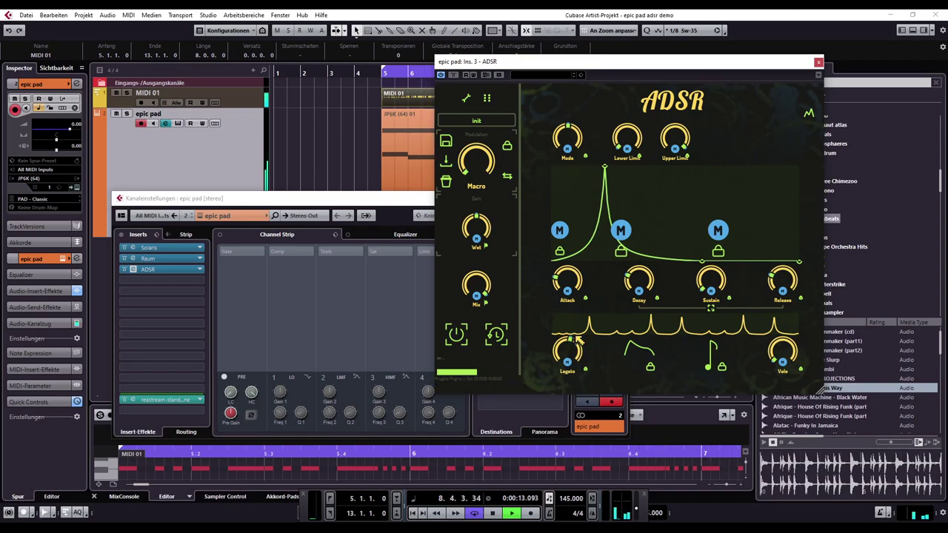
key(space)
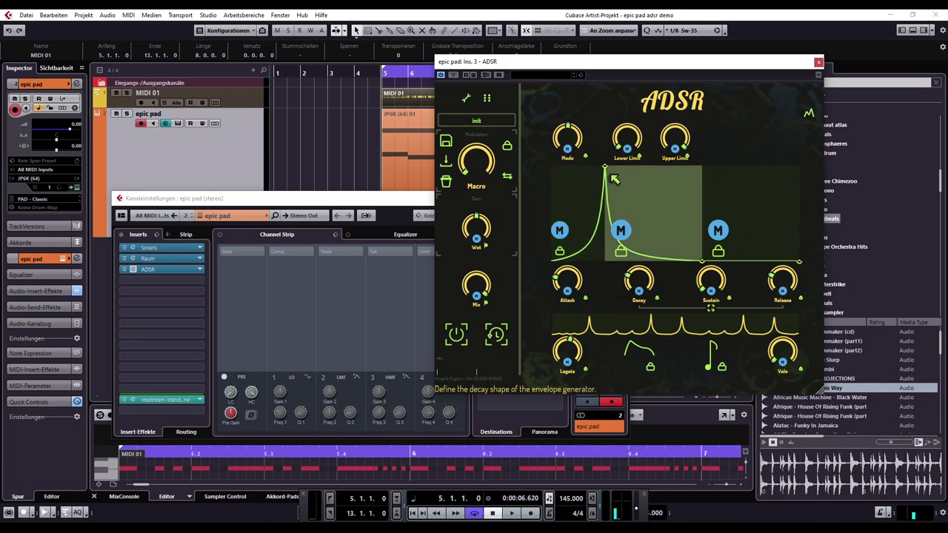
Step: Try several attack times with the ADSR's lookahead, switch lookahead off and set the attack to 18.6 ms
mouse_move(578, 284)
mouse_move(578, 284)
mouse_down()
mouse_move(578, 254)
mouse_move(578, 295)
mouse_move(577, 264)
mouse_move(578, 294)
mouse_move(578, 285)
mouse_up()
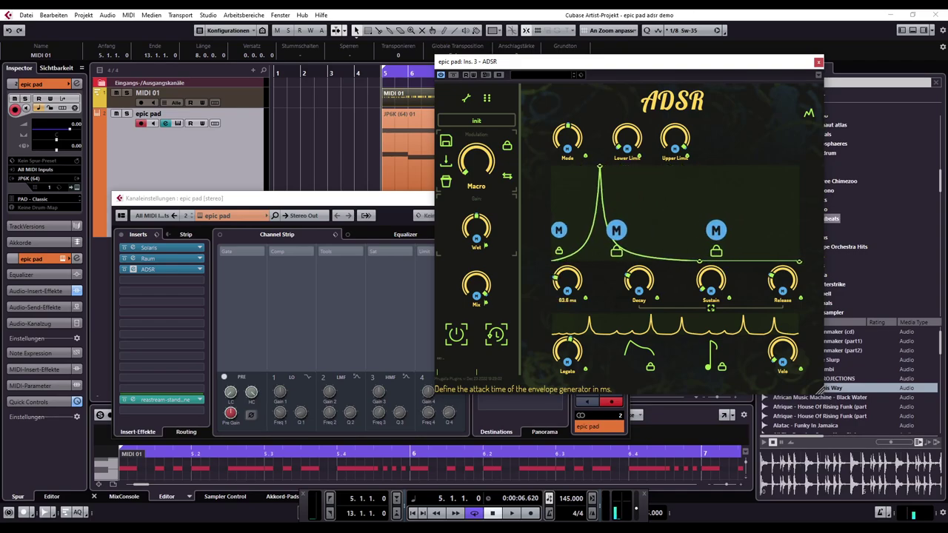
click(500, 336)
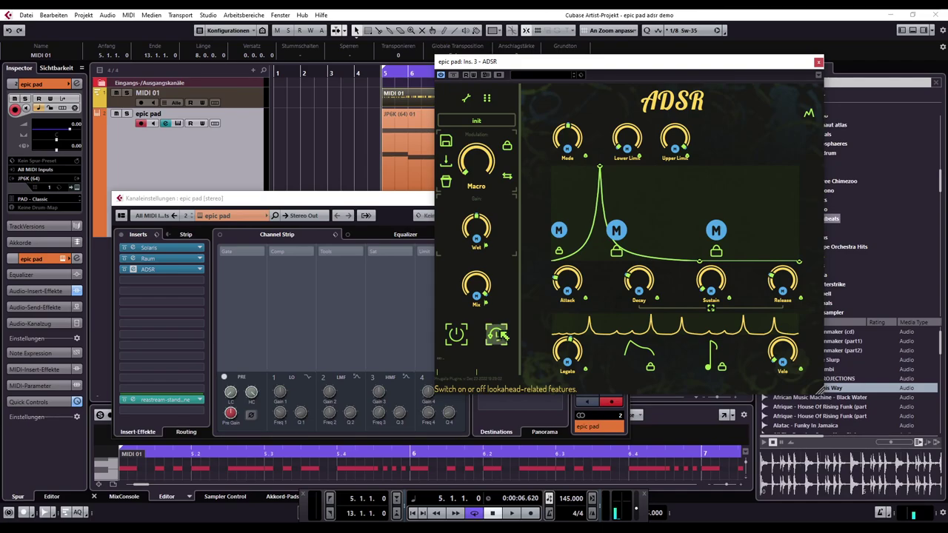
mouse_move(575, 288)
mouse_down()
mouse_move(575, 263)
mouse_move(574, 289)
mouse_up()
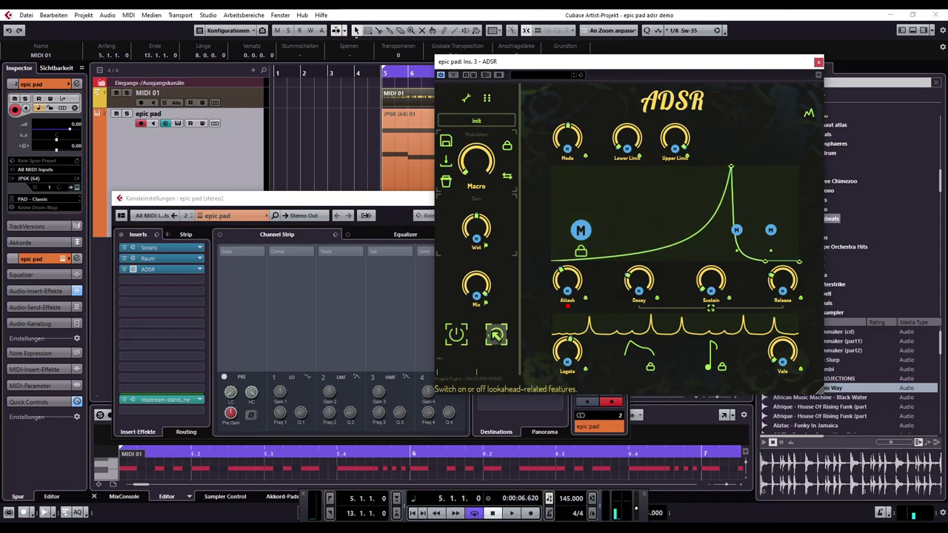
mouse_move(558, 286)
mouse_down()
mouse_move(558, 327)
mouse_move(558, 286)
mouse_move(557, 304)
mouse_move(576, 273)
mouse_move(577, 283)
mouse_up()
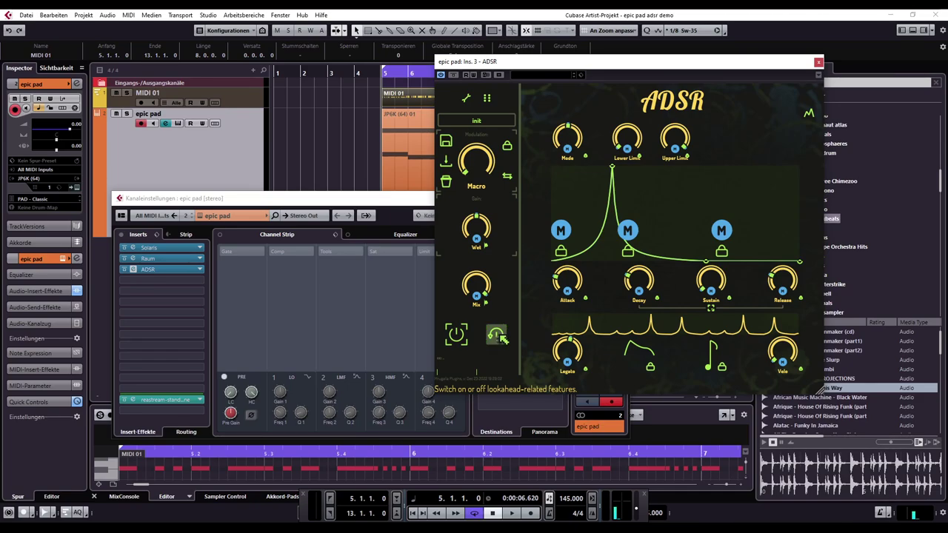
drag(567, 281, 568, 311)
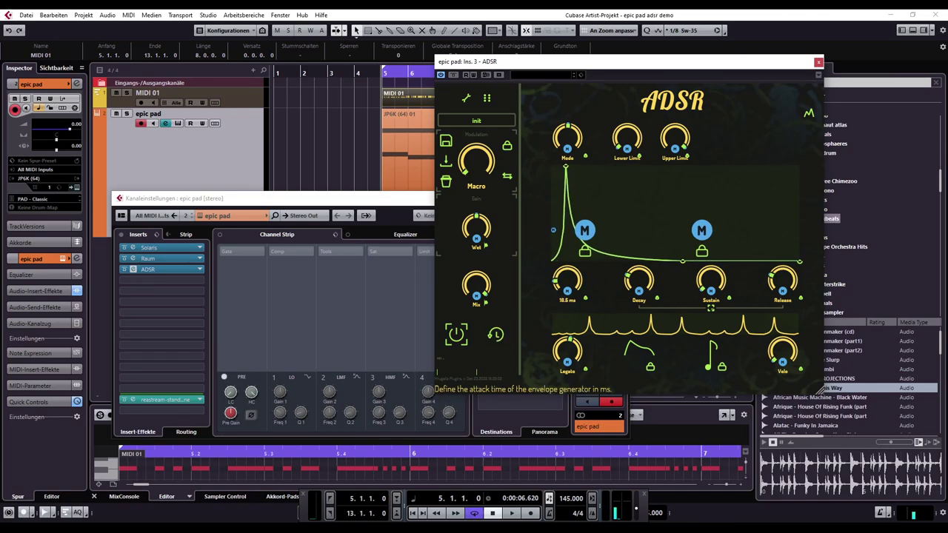
Step: Bend the attack curve outward into a convex shape and move the ADSR window to uncover more of the arrangement
drag(559, 215, 558, 178)
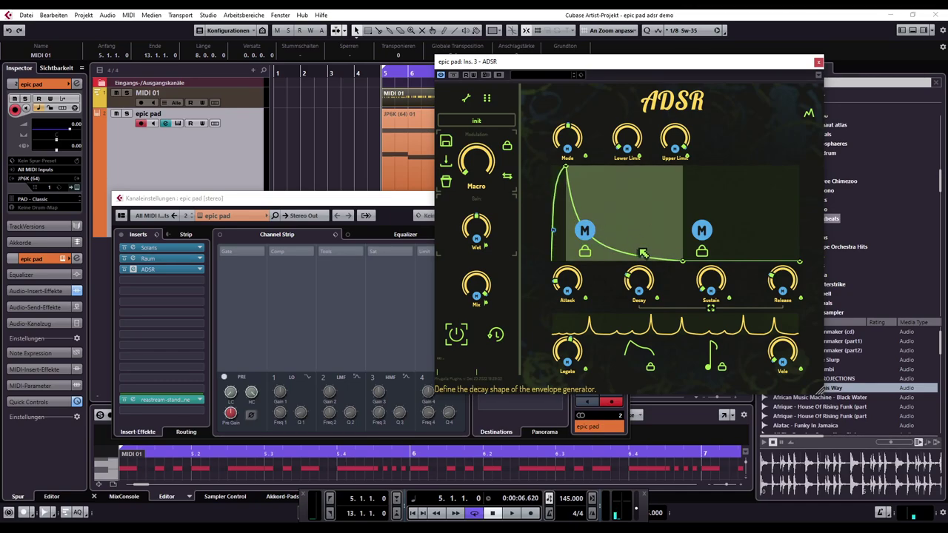
click(384, 74)
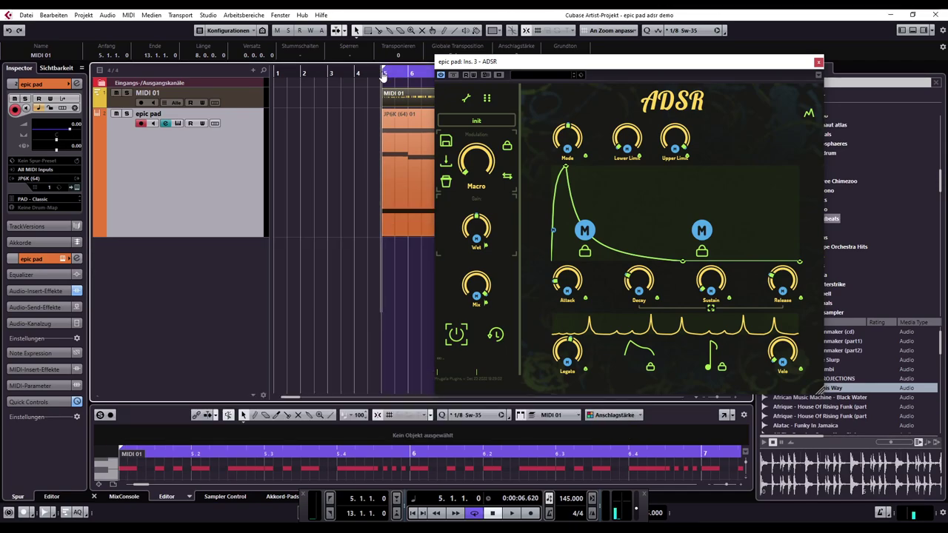
drag(550, 65, 622, 90)
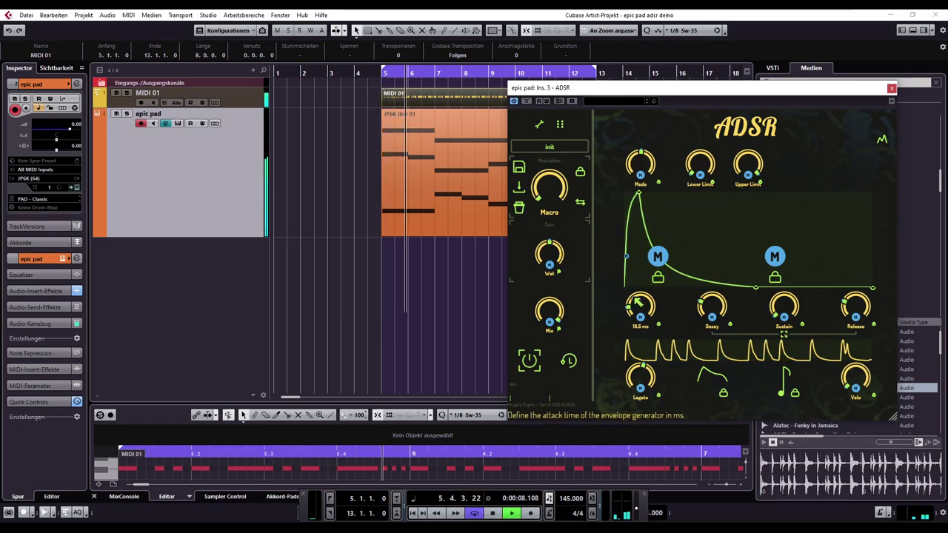
Step: Shorten the ADSR's decay to 84.9 ms while playing the tracks, stop playback and reduce it further to 13.8 ms
mouse_move(712, 306)
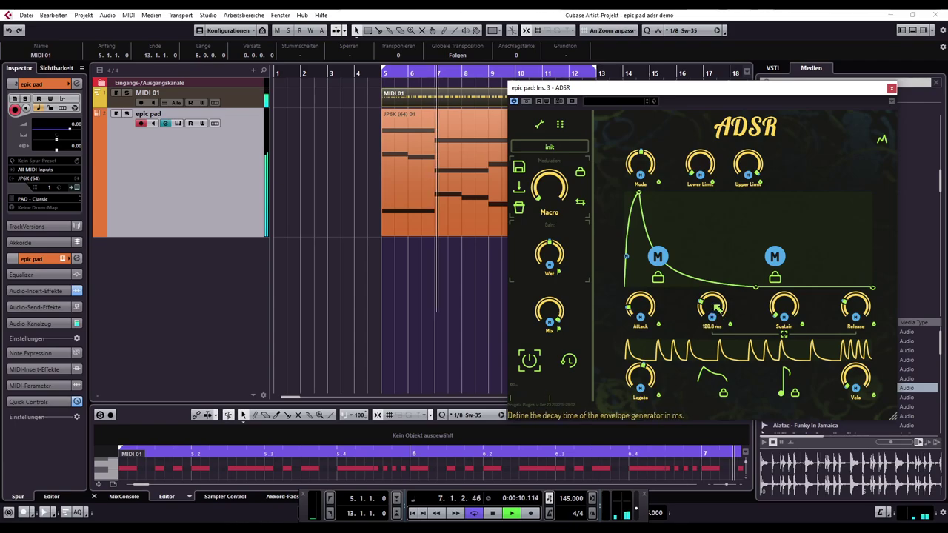
drag(712, 307, 716, 314)
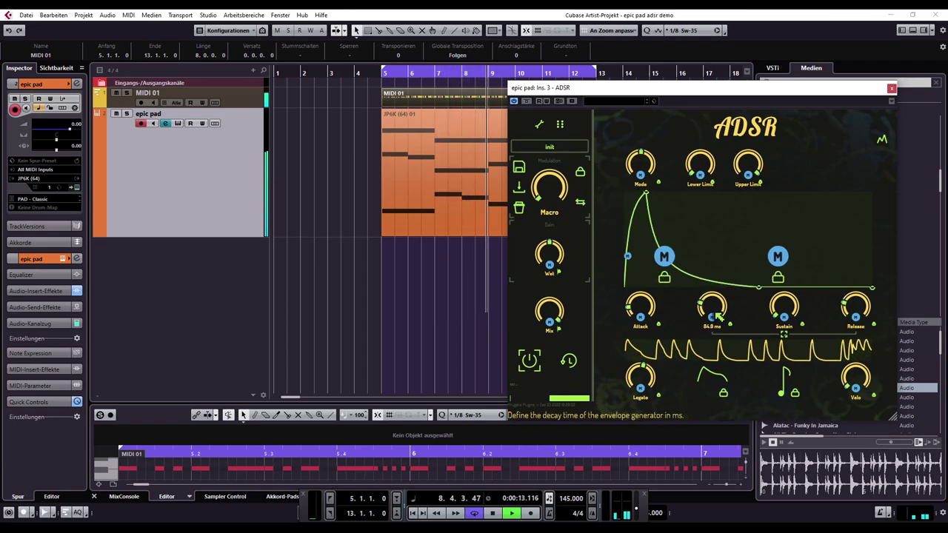
key(space)
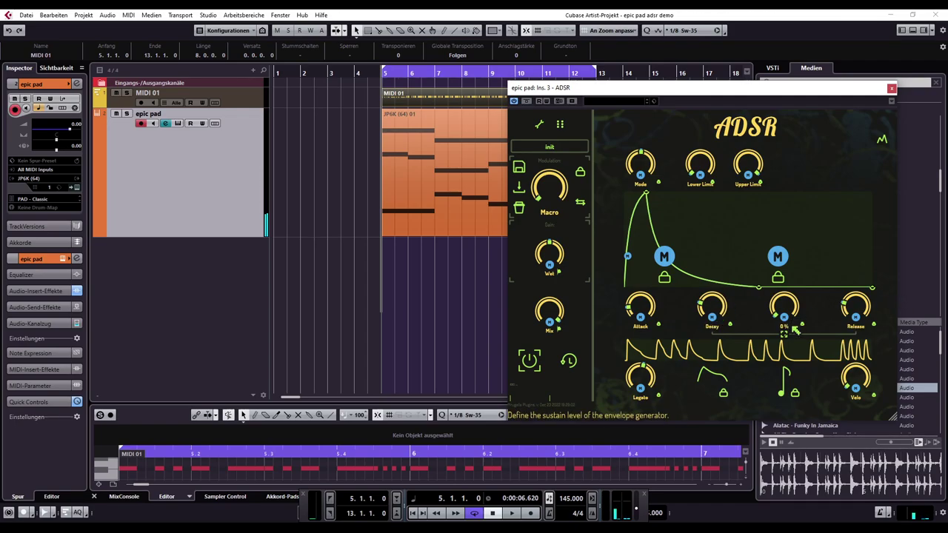
drag(714, 304, 714, 315)
scroll(712, 306, down, 3)
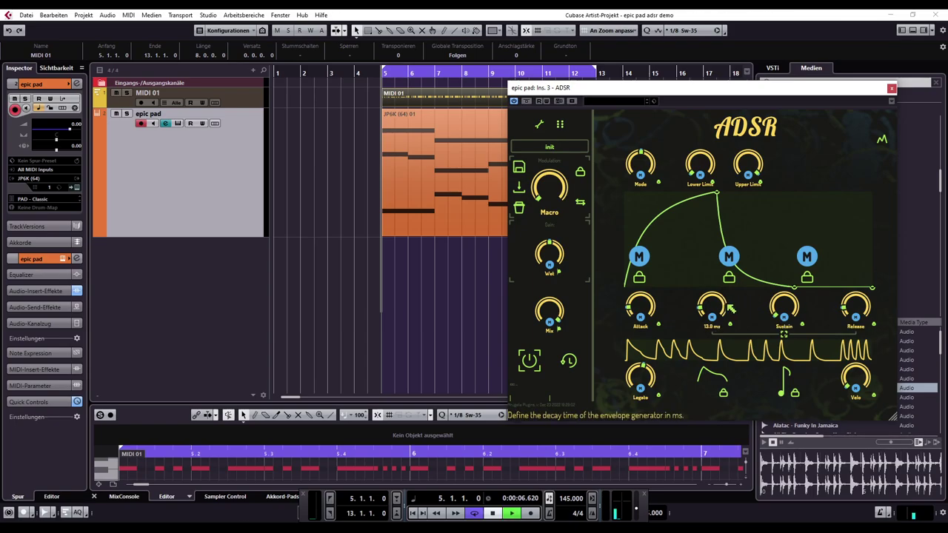
Step: Lengthen the ADSR's decay to 886.3 ms while the tracks play, and stop playback
drag(729, 306, 728, 274)
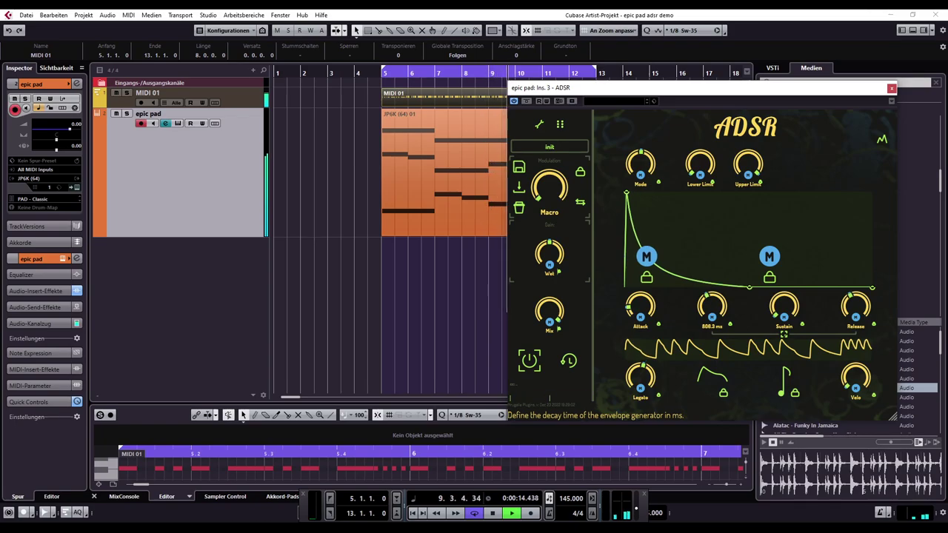
drag(729, 229, 729, 227)
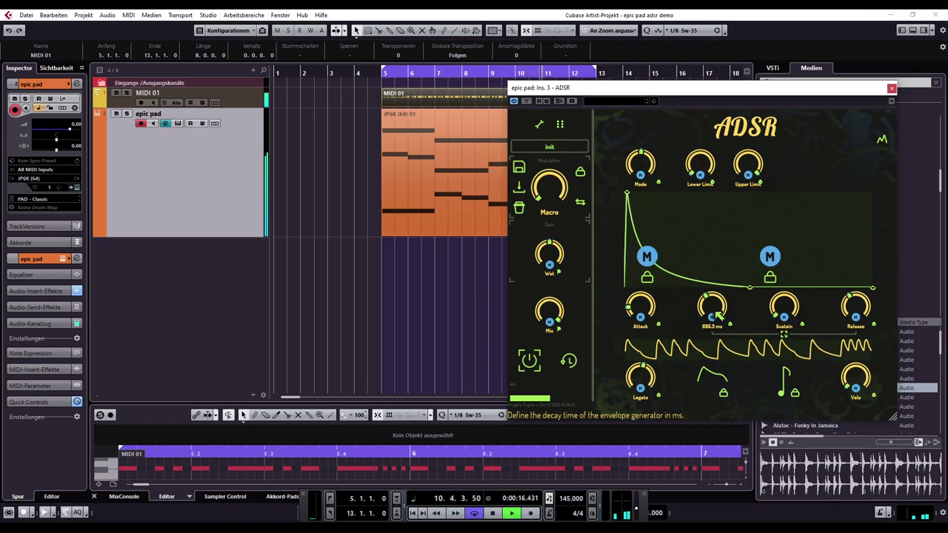
key(space)
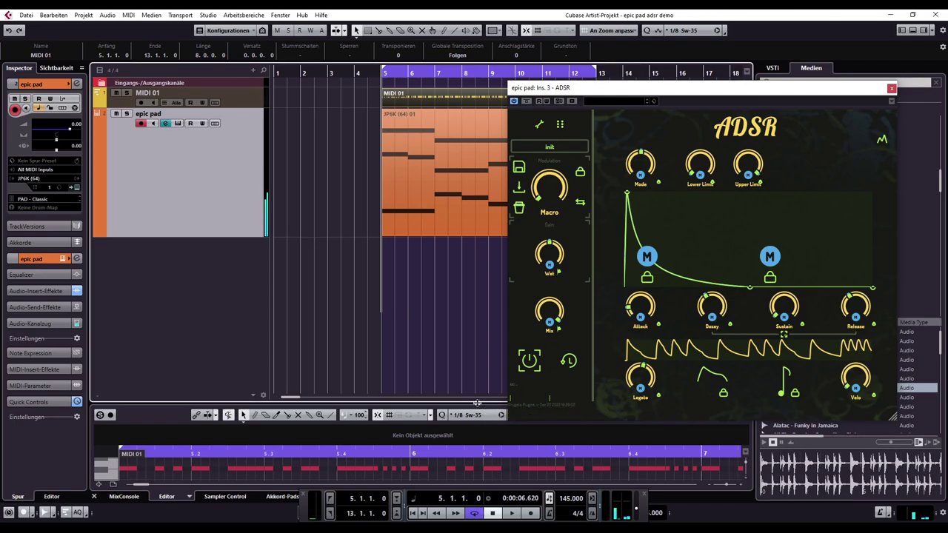
Step: Enlarge the MIDI 01 note editor and raise the ADSR's sustain to about its middle level
drag(476, 405, 472, 225)
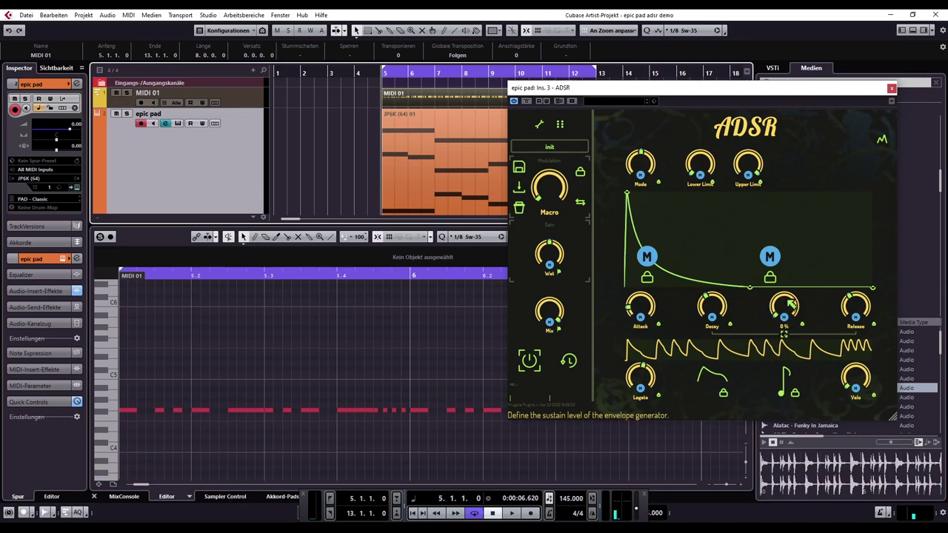
drag(784, 306, 784, 278)
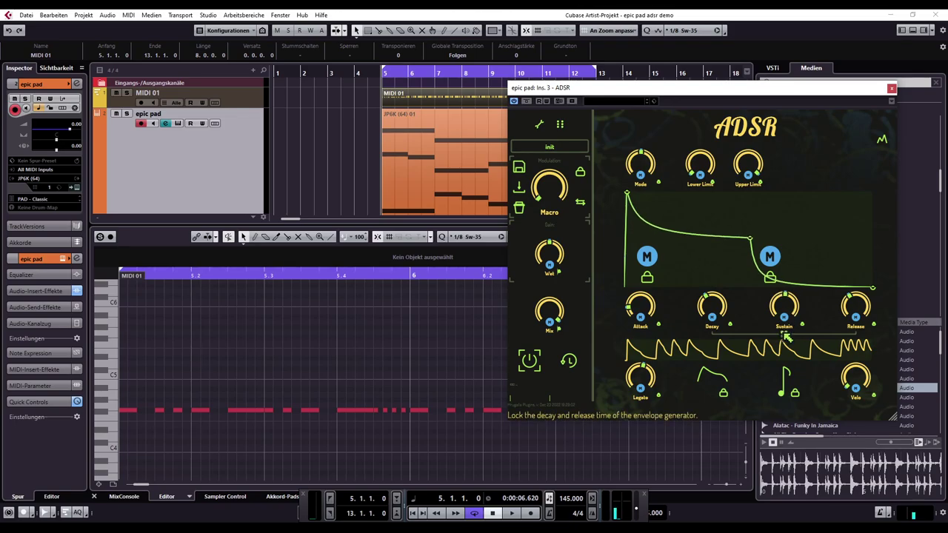
Step: Unlink the decay and release times, shorten both with a convex release curve, and set the sustain to 53%
drag(711, 302, 711, 320)
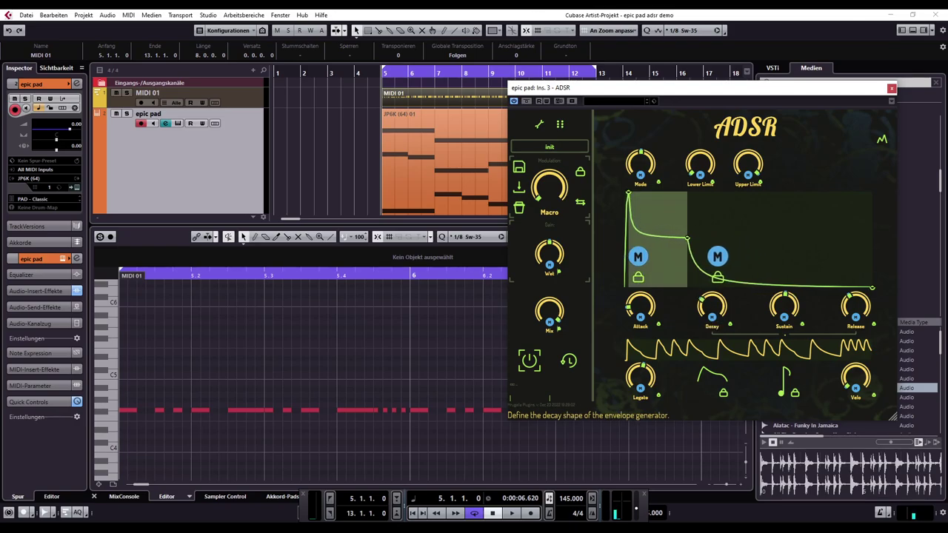
drag(856, 308, 855, 326)
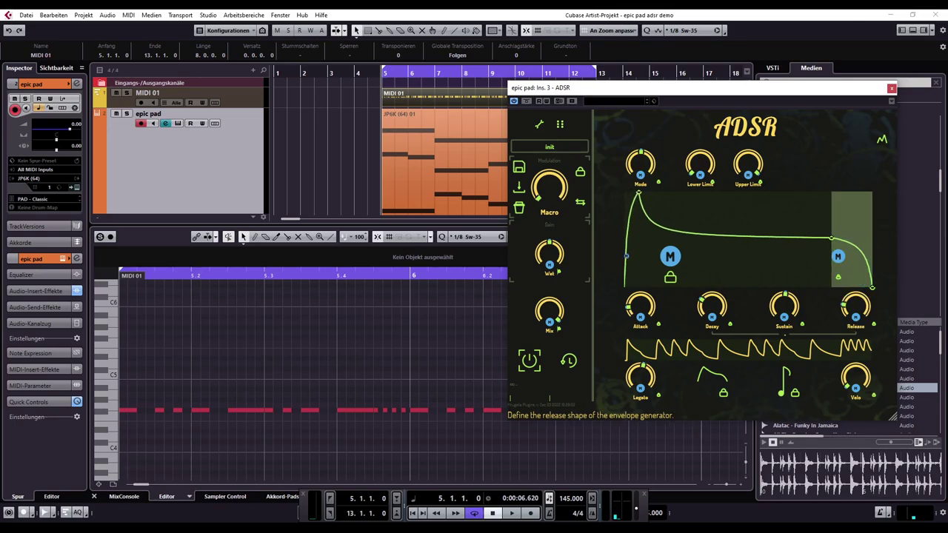
drag(785, 307, 788, 312)
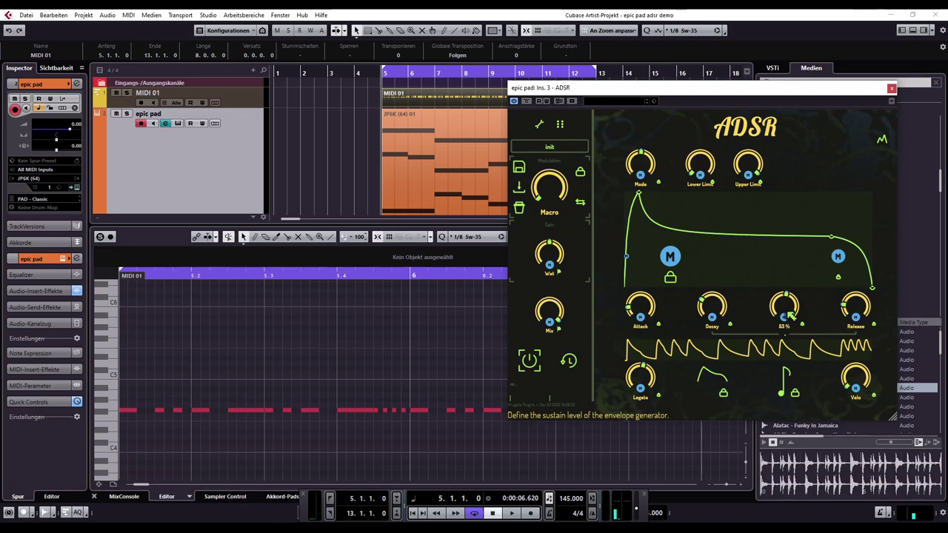
Step: During playback, shorten the ADSR's release, lower its sustain, and cut the attack so the envelope starts at its peak
key(space)
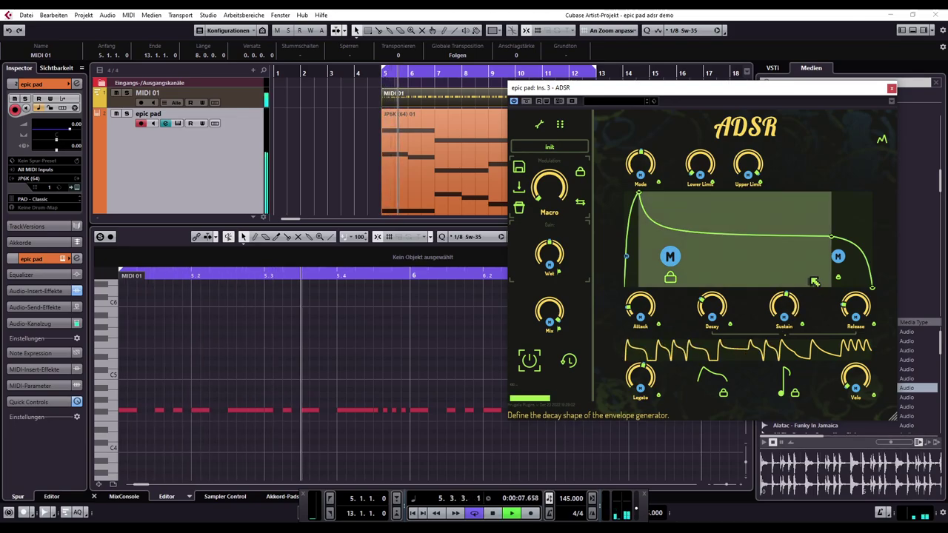
drag(830, 304, 830, 322)
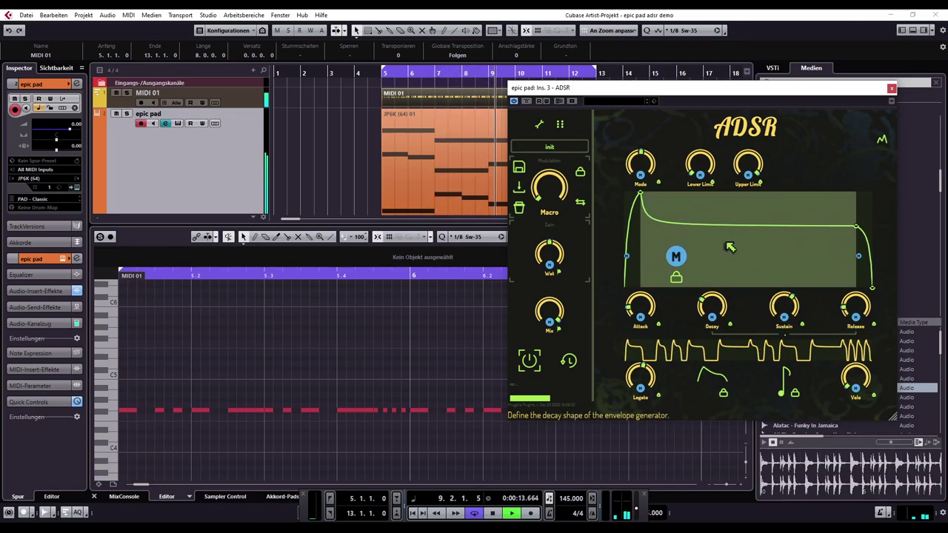
mouse_move(784, 307)
mouse_down()
mouse_move(784, 344)
mouse_move(785, 320)
mouse_up()
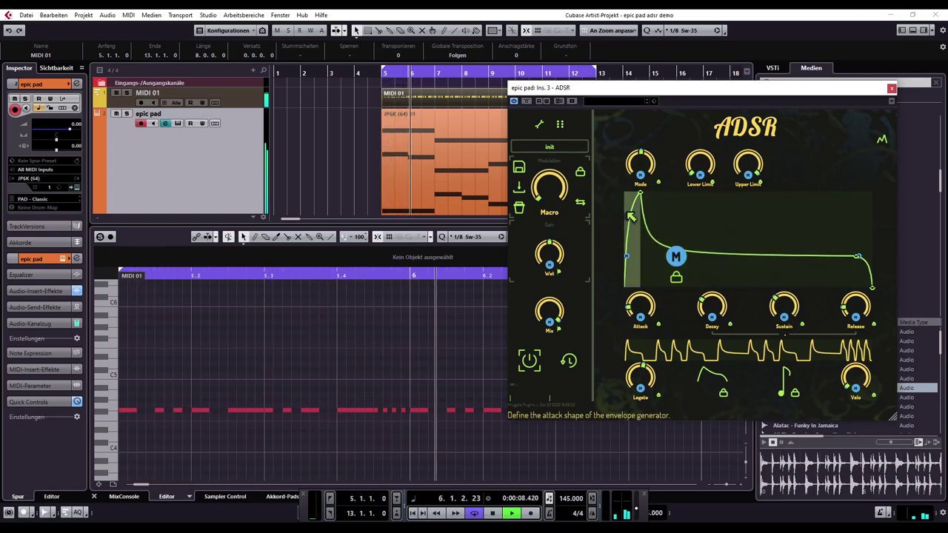
drag(630, 216, 627, 216)
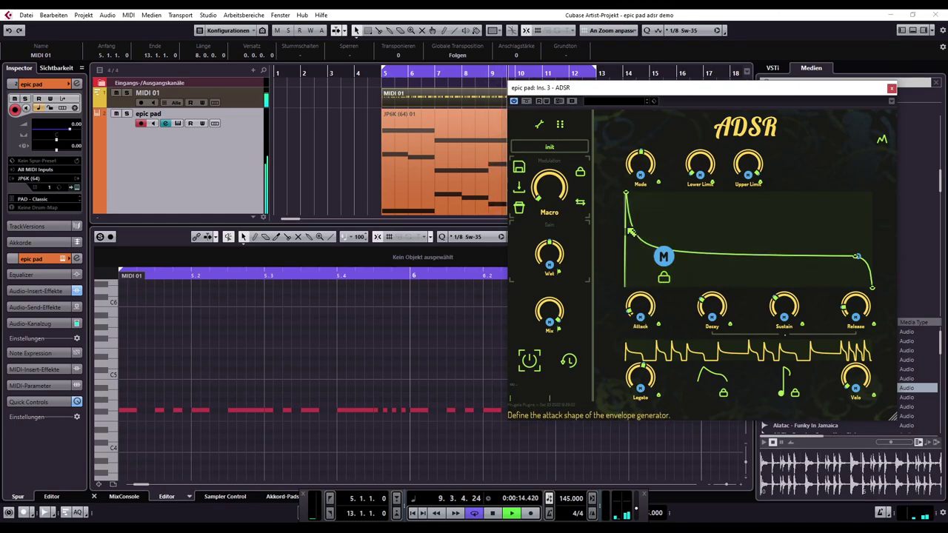
Step: Bend the ADSR's decay curve outward, and reshape it into a gentle concave slope while the tracks play
drag(711, 254, 711, 205)
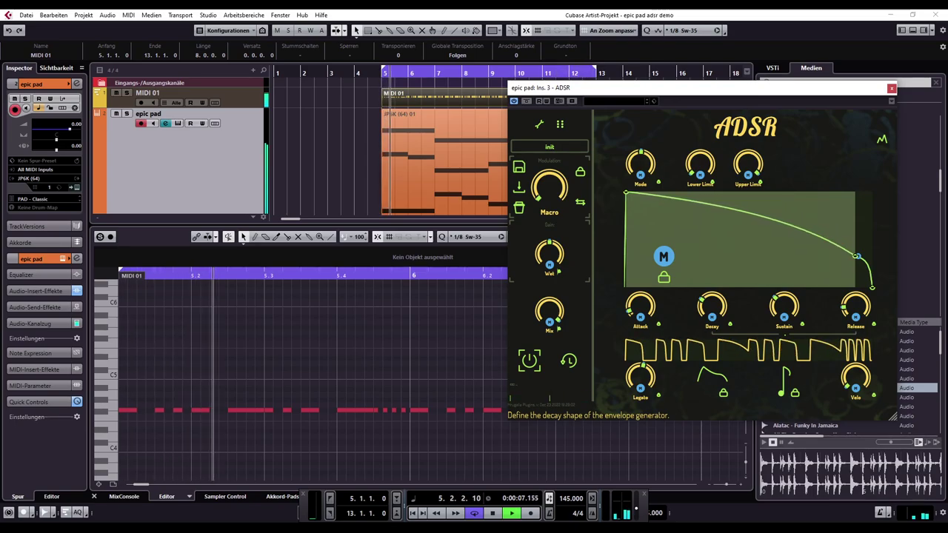
drag(711, 206, 711, 244)
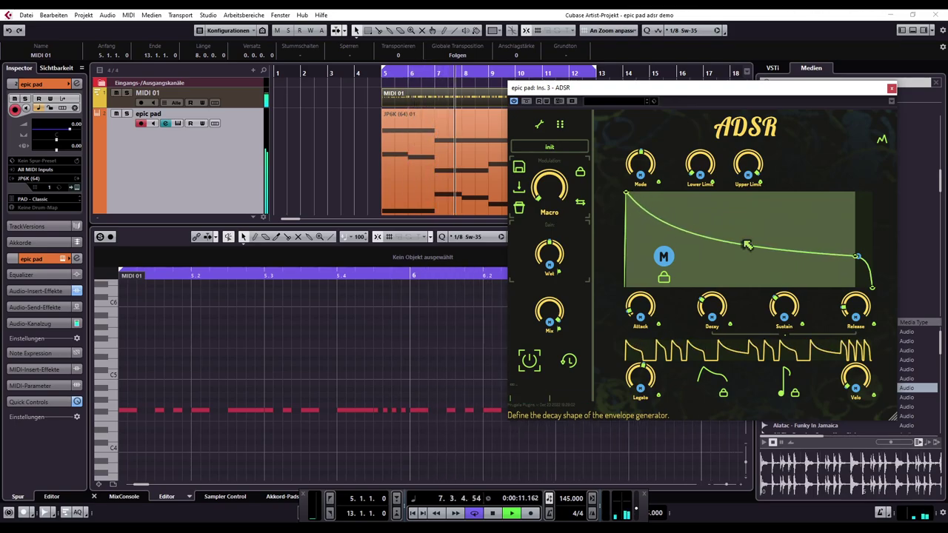
Step: Audition the envelope's output flipped upside down, restore its normal orientation, and stop playback
key(space)
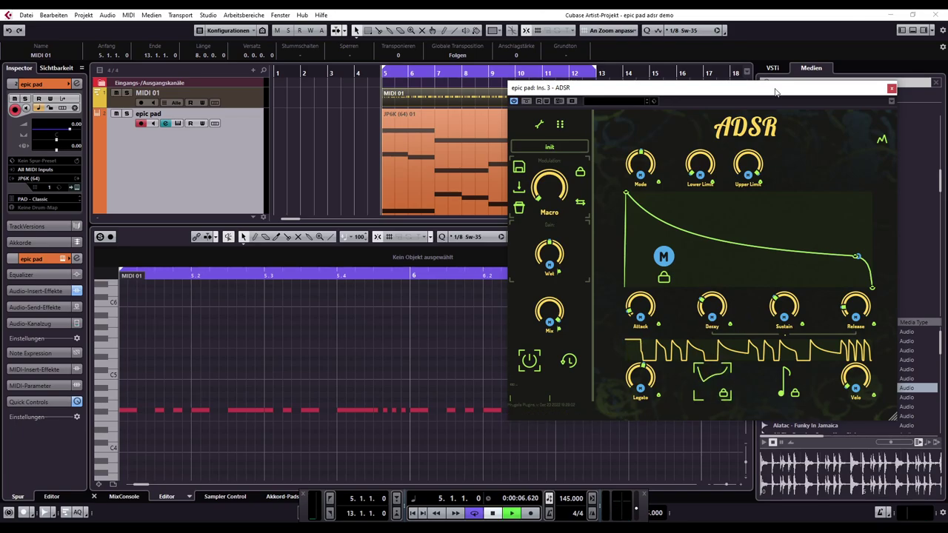
key(space)
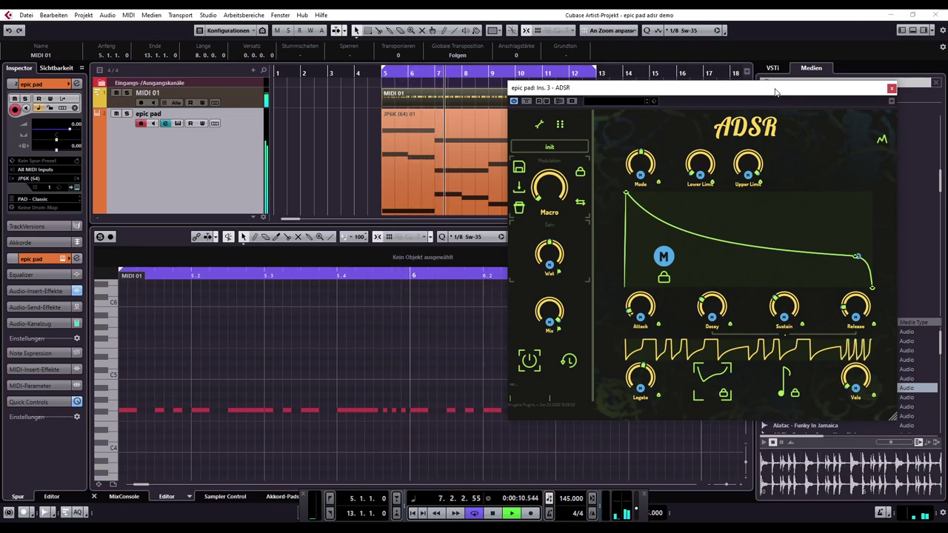
click(712, 381)
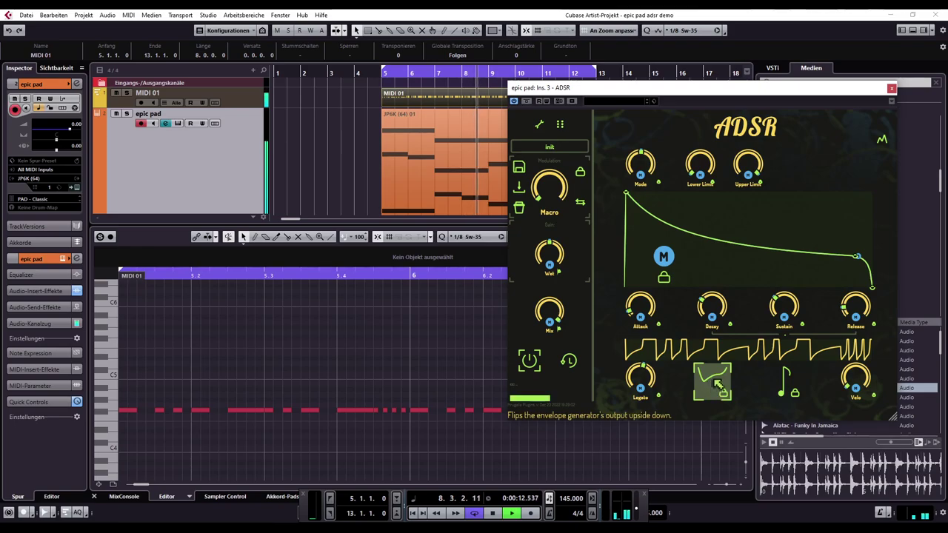
key(space)
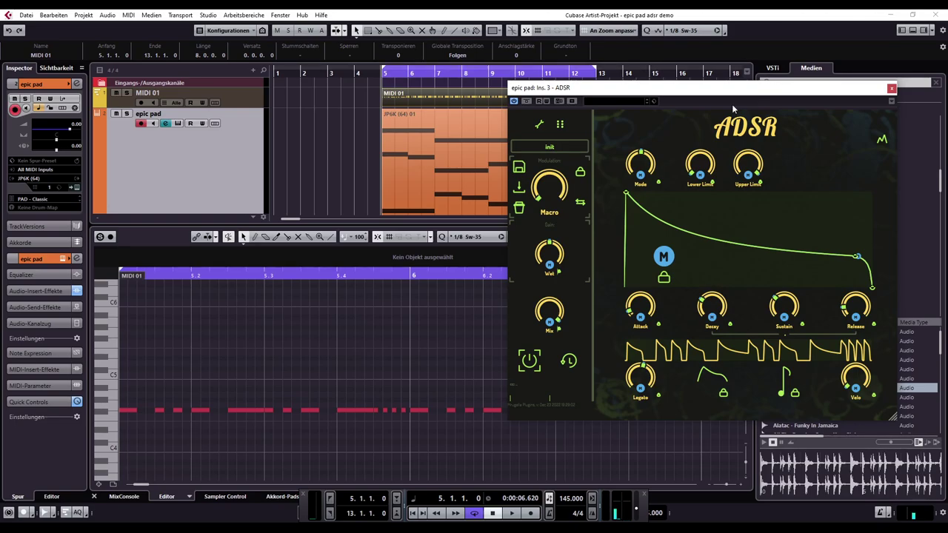
Step: Turn on tempo sync for the envelope generator and start playback
click(797, 379)
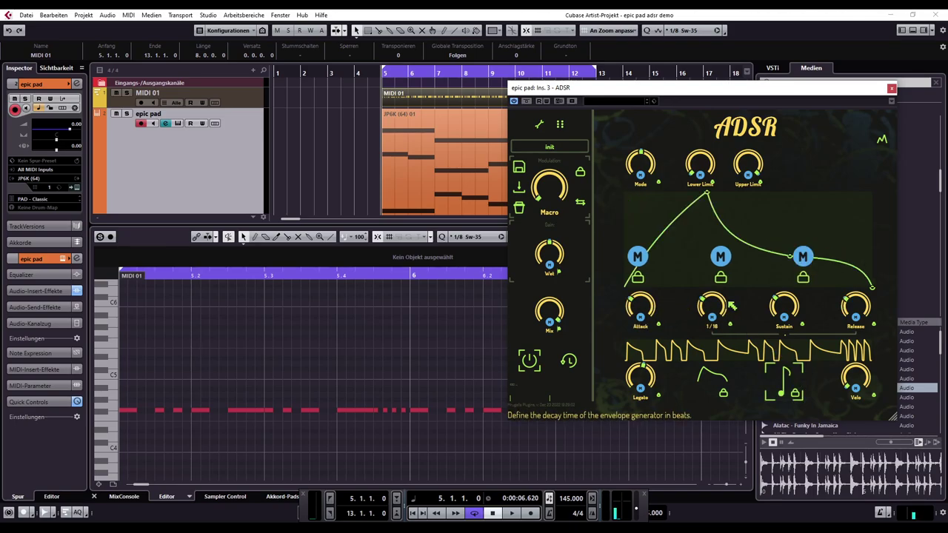
mouse_move(859, 312)
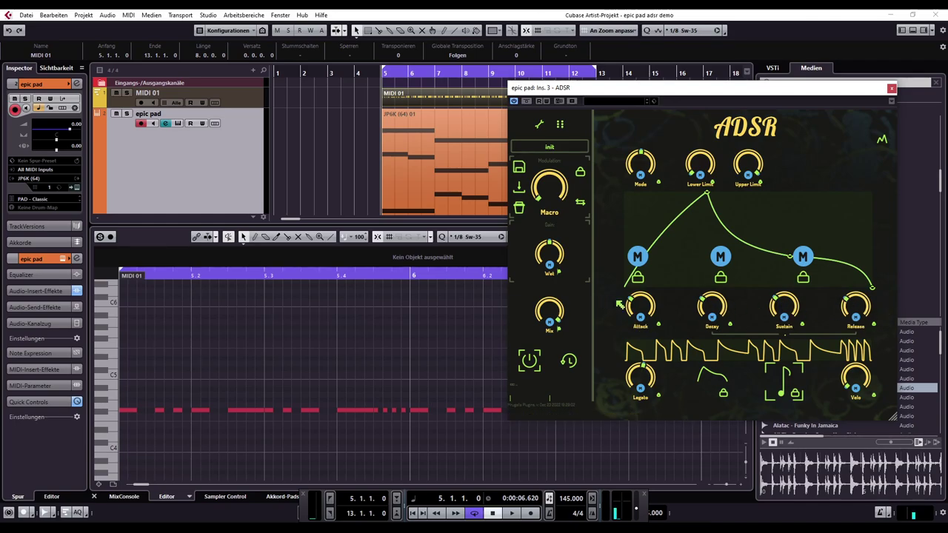
mouse_move(648, 304)
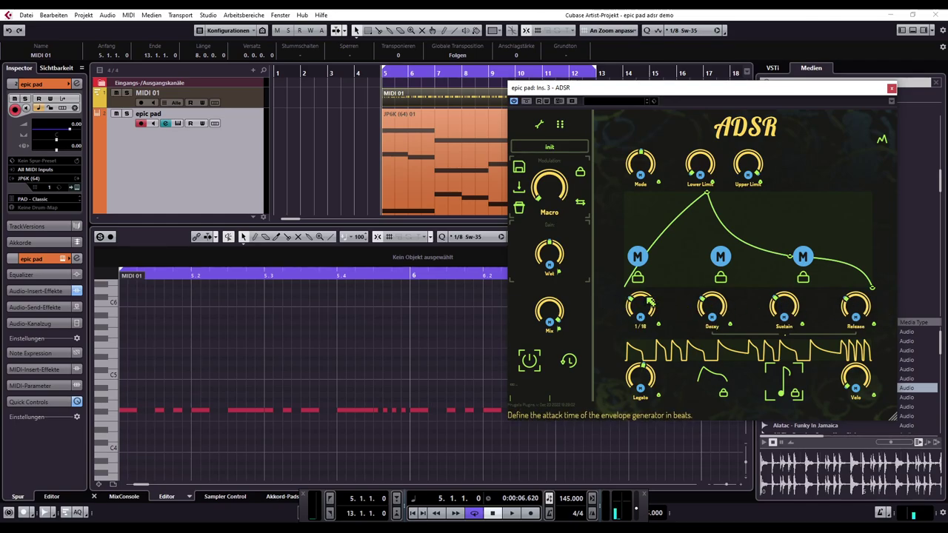
mouse_move(712, 302)
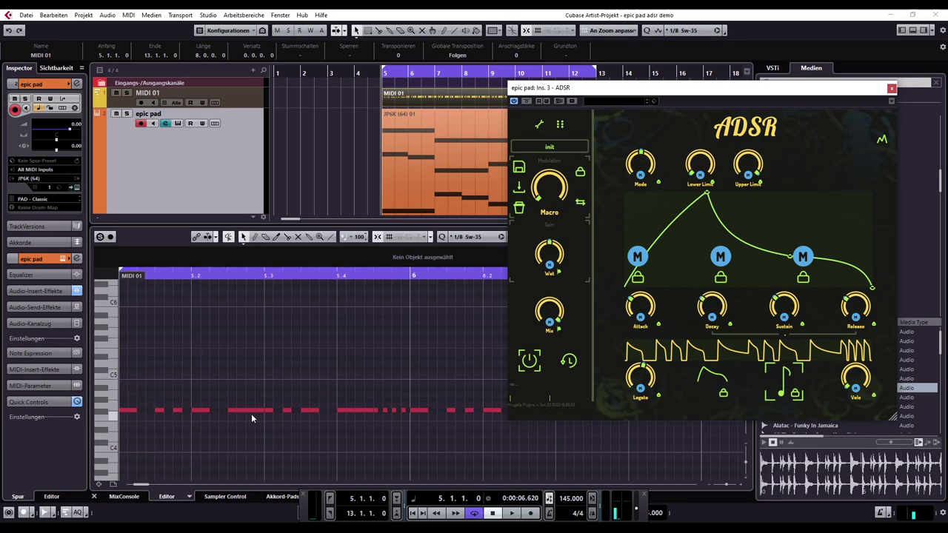
key(space)
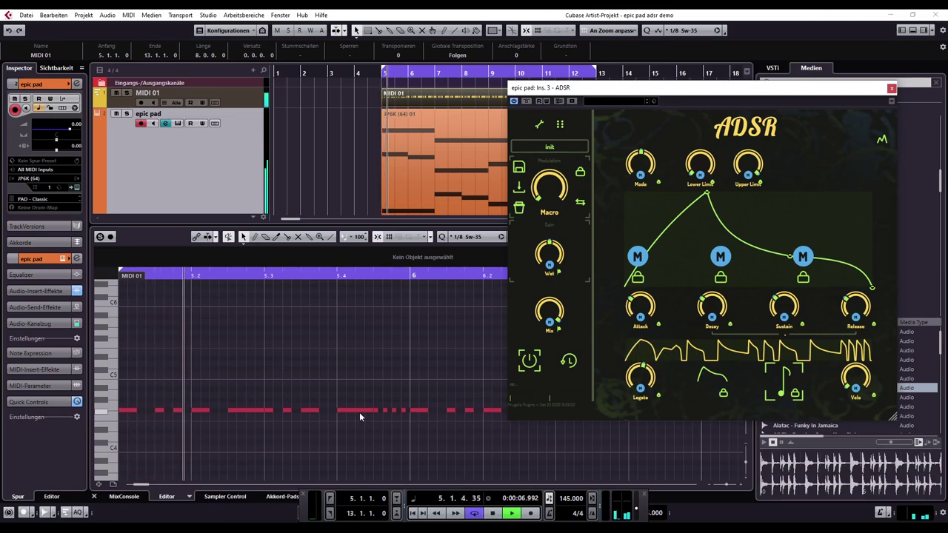
Step: Make the attack and decay curves strongly concave and shorten the release during playback
drag(666, 226, 665, 283)
drag(733, 226, 754, 246)
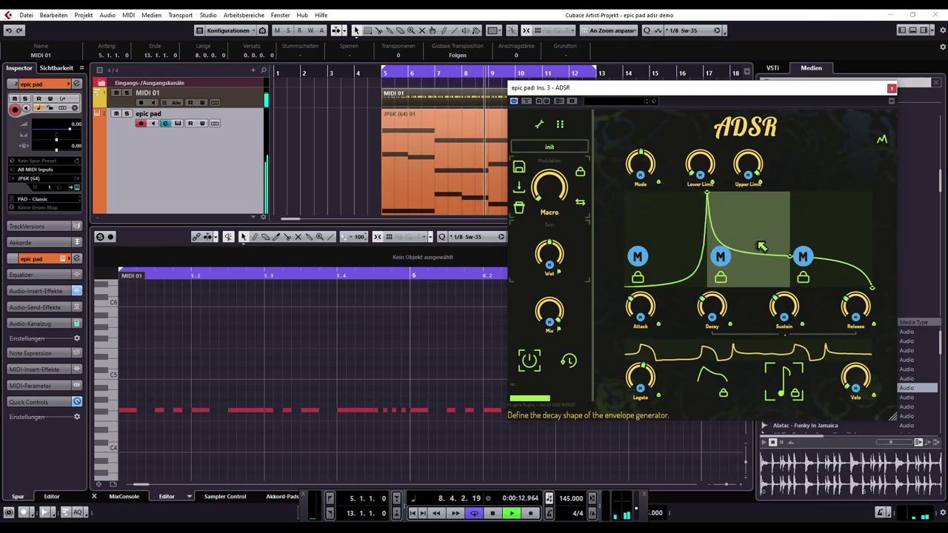
drag(855, 305, 856, 333)
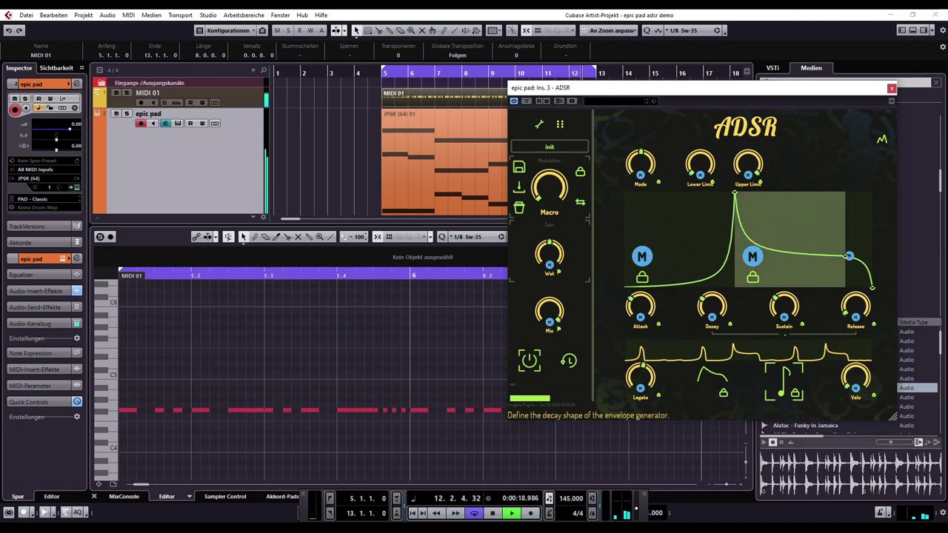
Step: Enable the ADSR's lookahead, adjust its legato mode, and set the attack time to 1/32
click(570, 361)
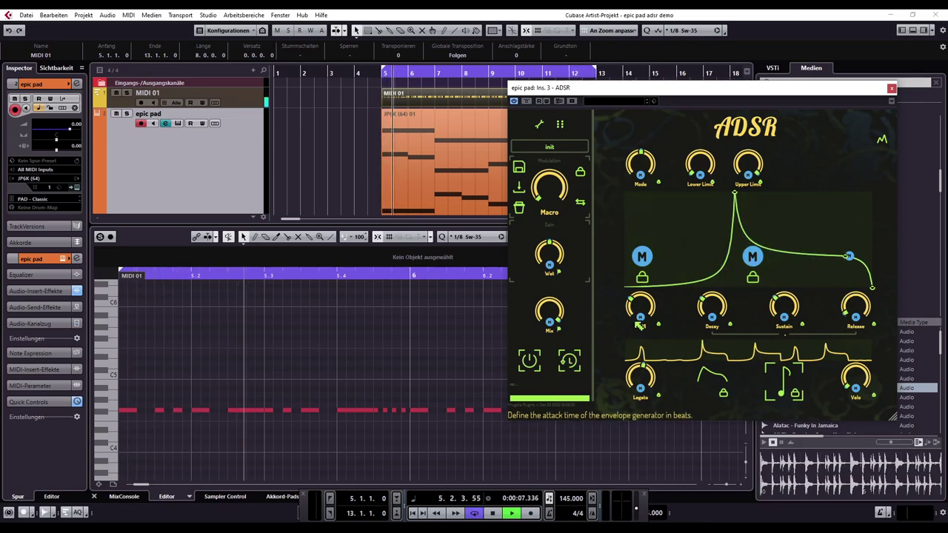
mouse_move(650, 381)
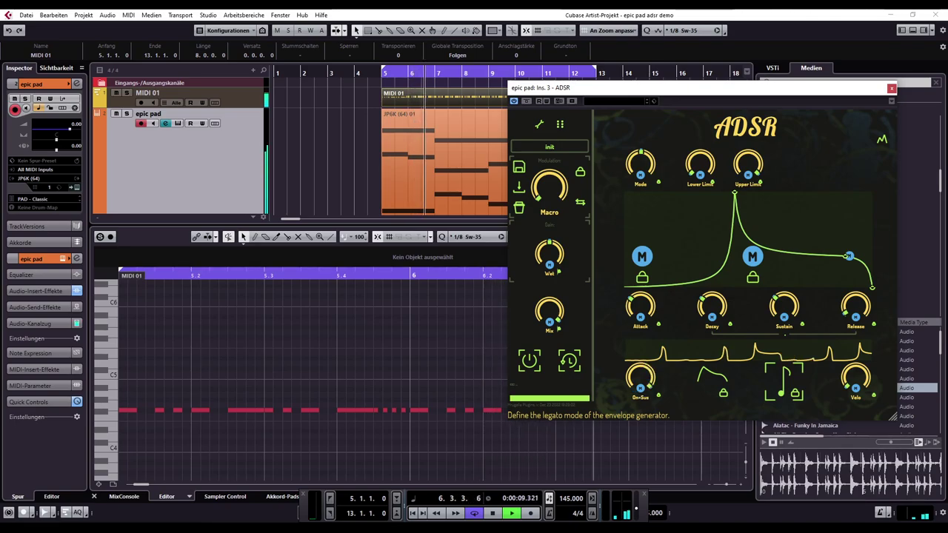
drag(651, 382, 650, 392)
drag(647, 307, 647, 324)
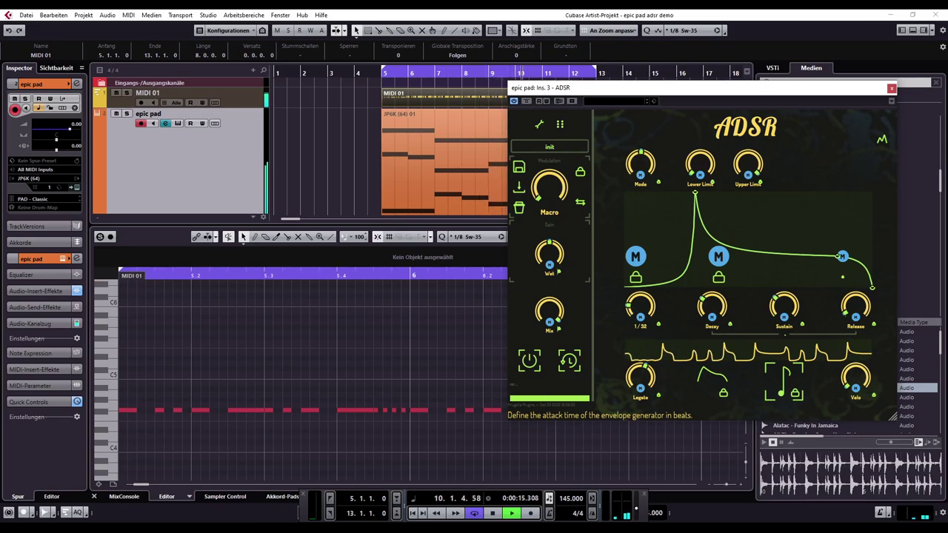
Step: Raise the ADSR's sustain to about its middle level and bend the decay curve strongly concave
scroll(784, 305, down, 3)
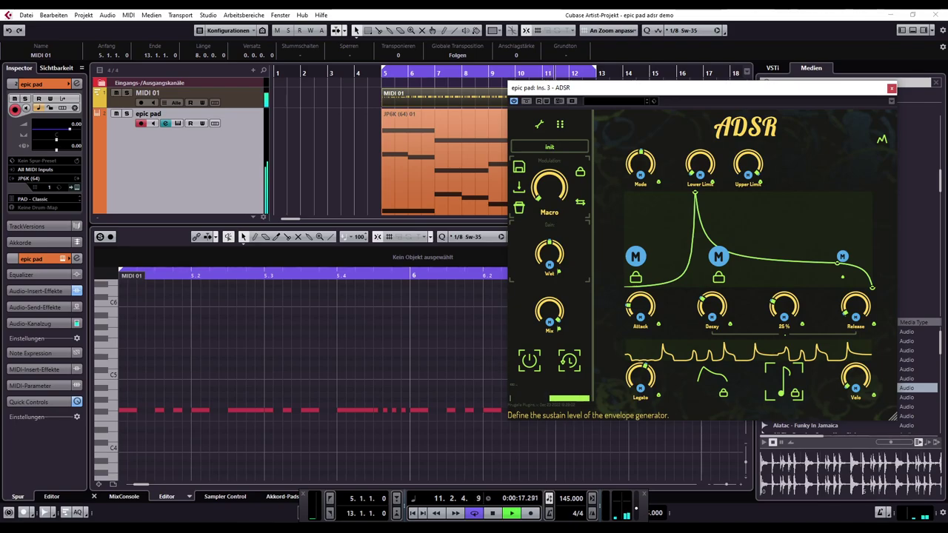
scroll(784, 306, up, 3)
scroll(766, 239, up, 3)
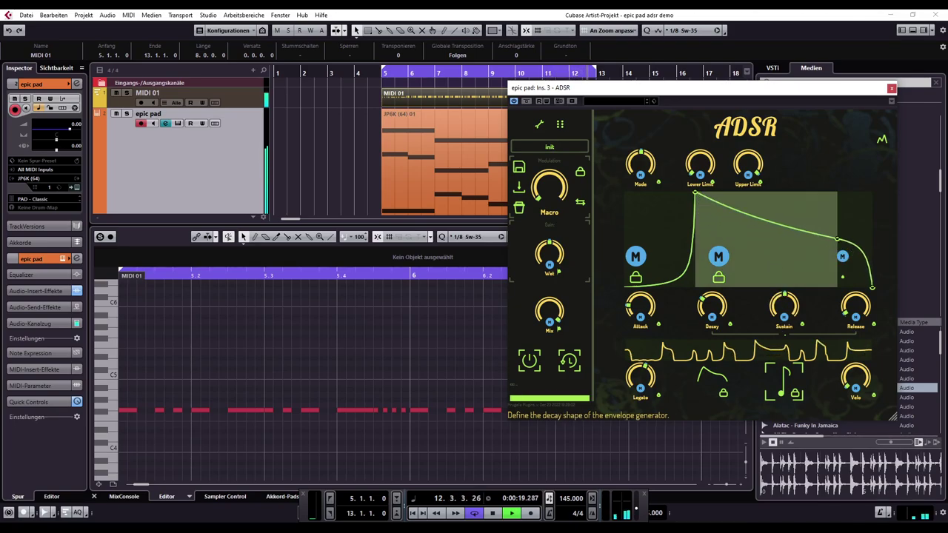
drag(777, 240, 777, 256)
mouse_move(784, 306)
mouse_down()
mouse_move(785, 314)
mouse_move(785, 305)
mouse_up()
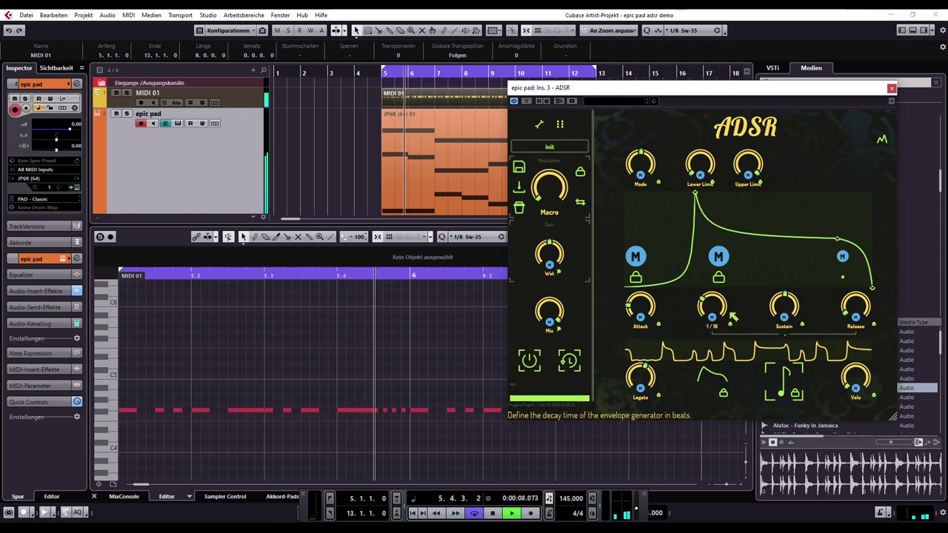
Step: Lengthen the ADSR's decay time to 1/8 and give its curve a gentle concave shape
scroll(732, 316, up, 2)
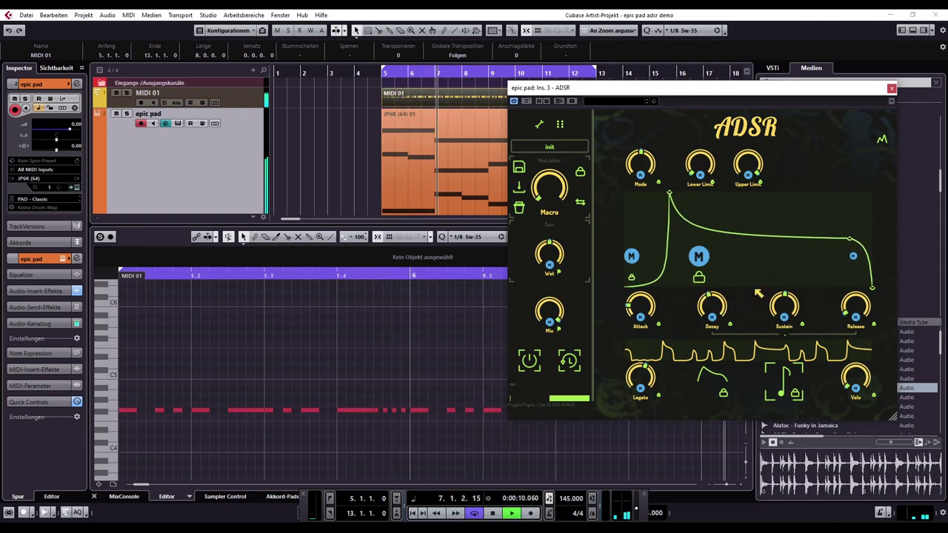
scroll(765, 252, up, 3)
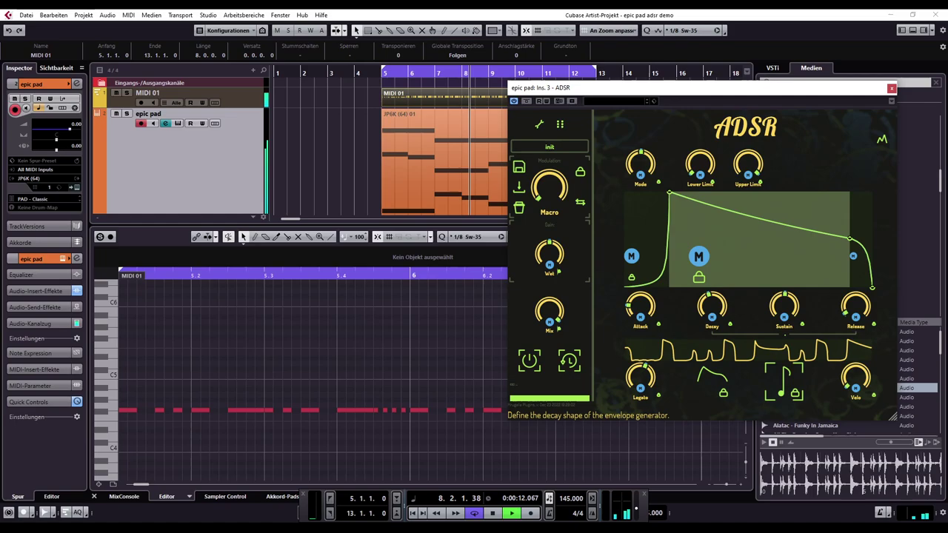
drag(759, 217, 760, 228)
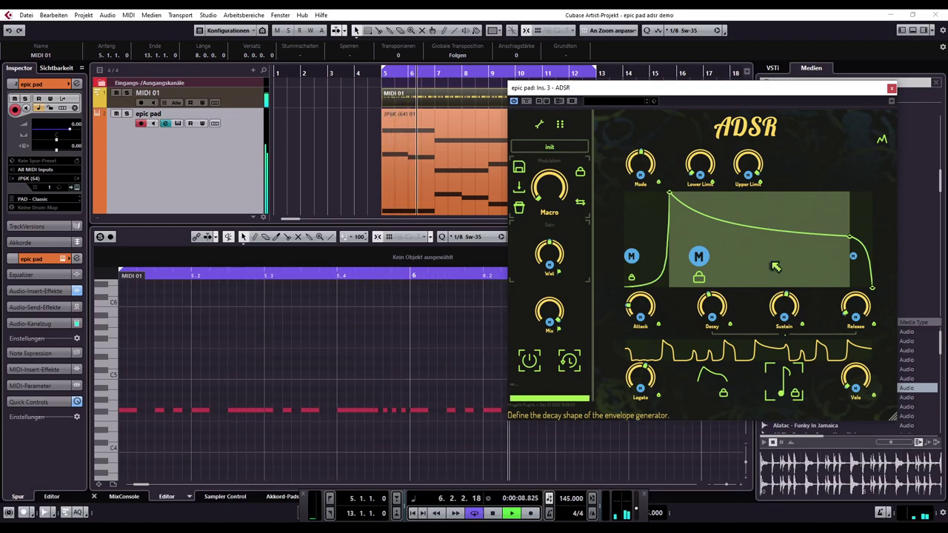
Step: Compare the envelope with tempo sync switched off, and switch tempo sync back on
click(786, 381)
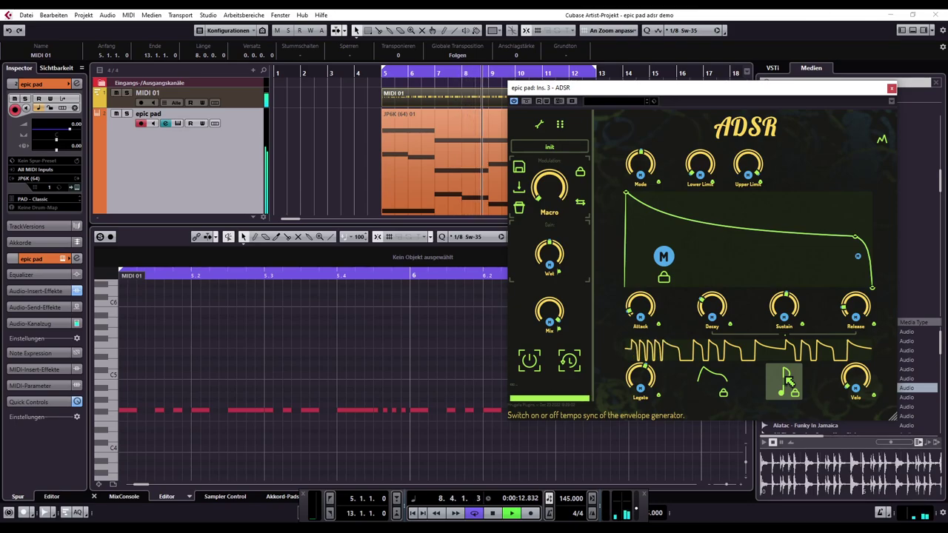
click(789, 381)
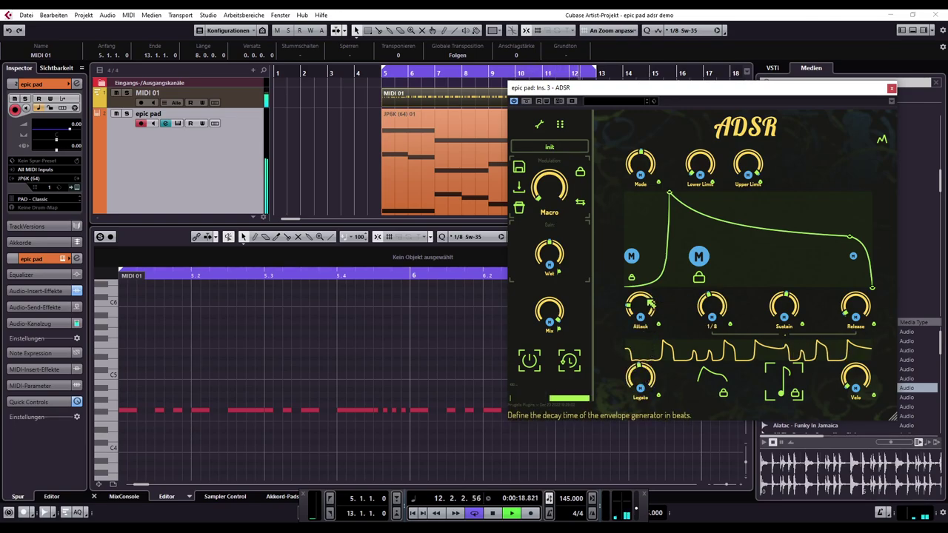
Step: Shorten the ADSR's attack time to 1/64 and stop playback
drag(646, 304, 646, 311)
scroll(641, 308, down, 2)
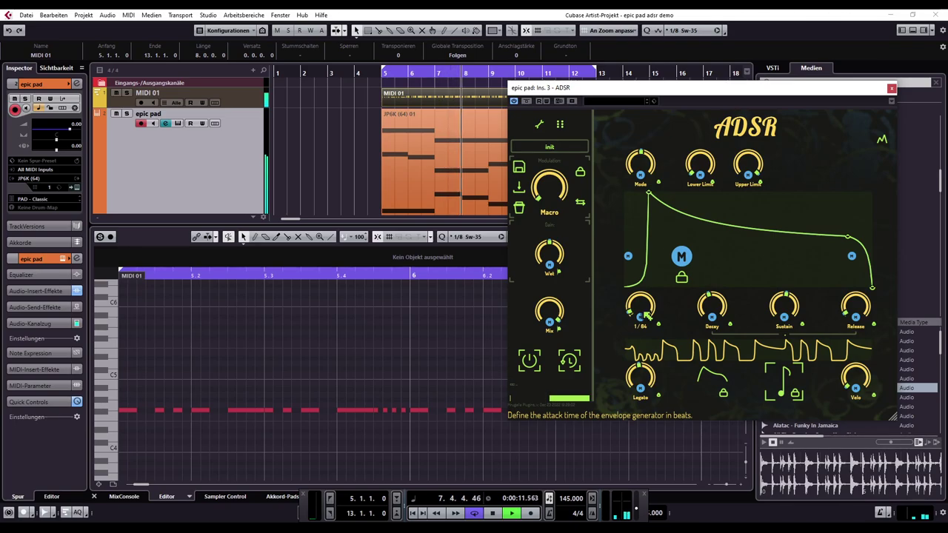
key(space)
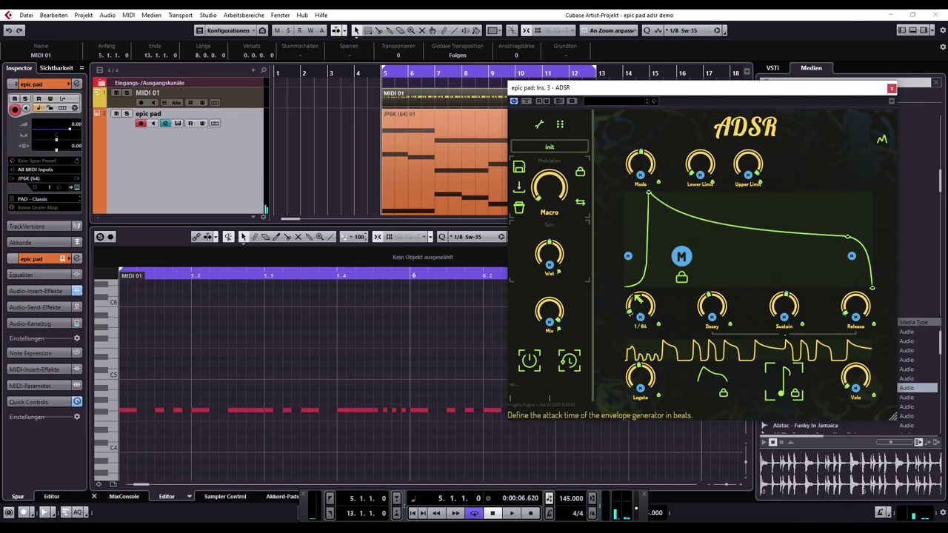
mouse_move(859, 302)
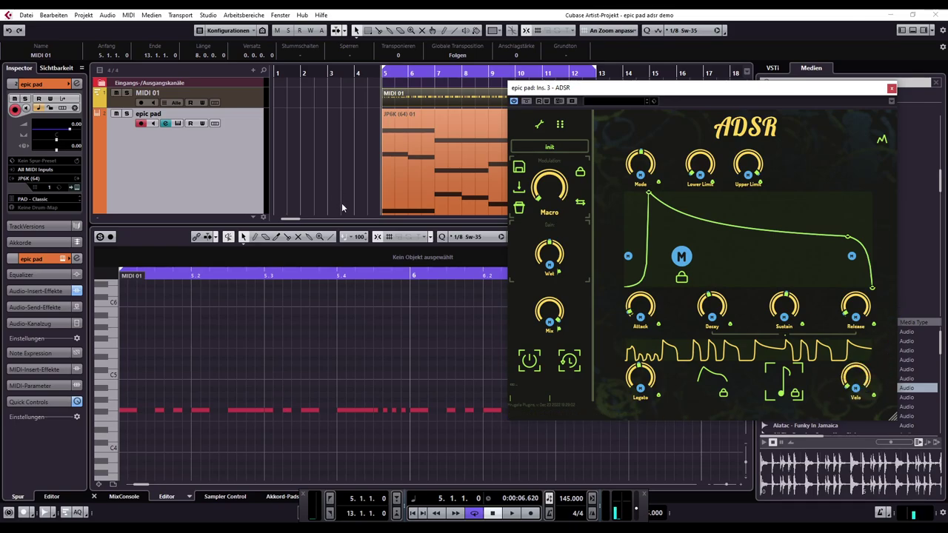
Step: Enlarge the MIDI 01 note editor, select the four short notes just before bar 6, and show the velocity lane
drag(355, 224, 369, 81)
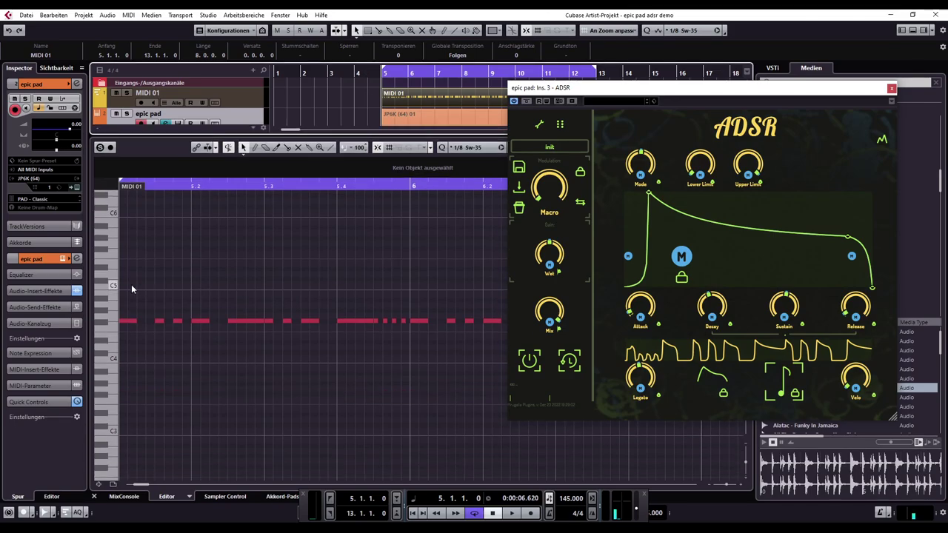
drag(131, 289, 508, 378)
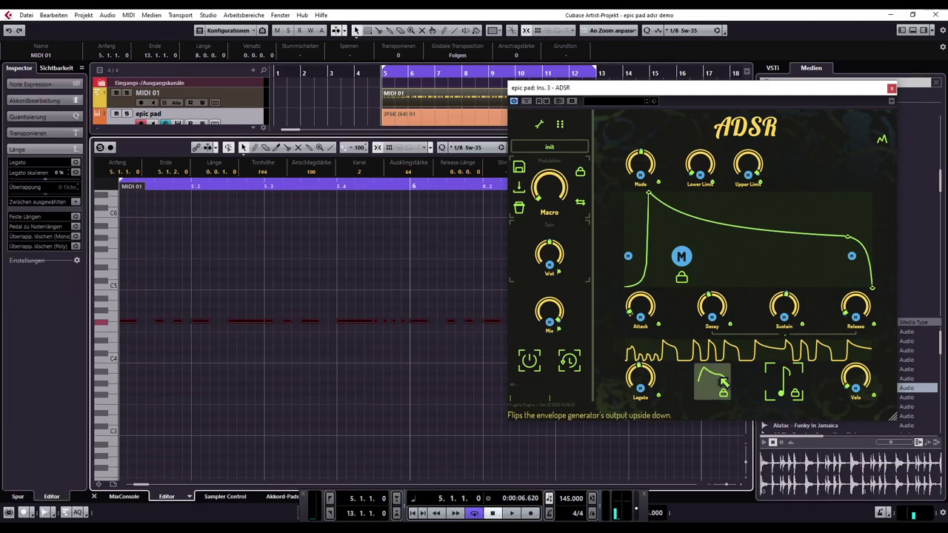
click(383, 404)
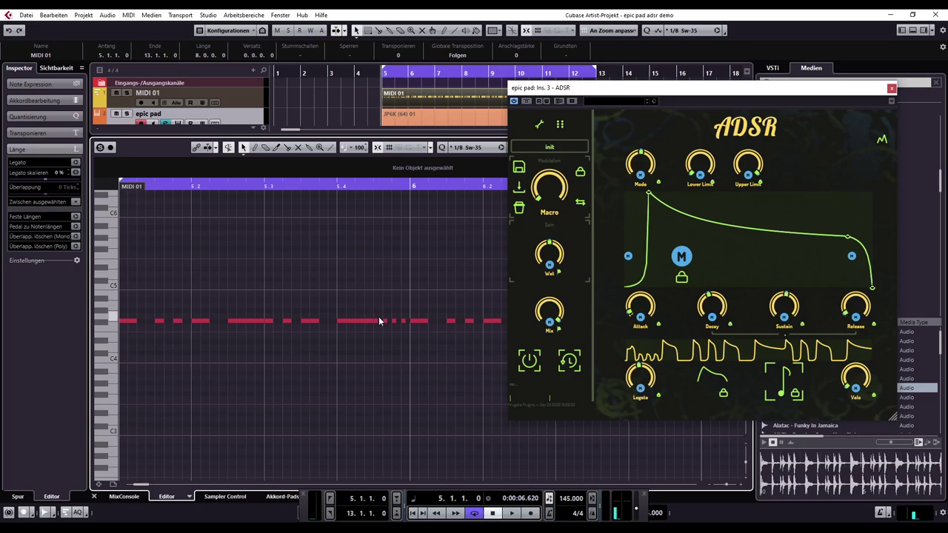
drag(404, 339, 403, 339)
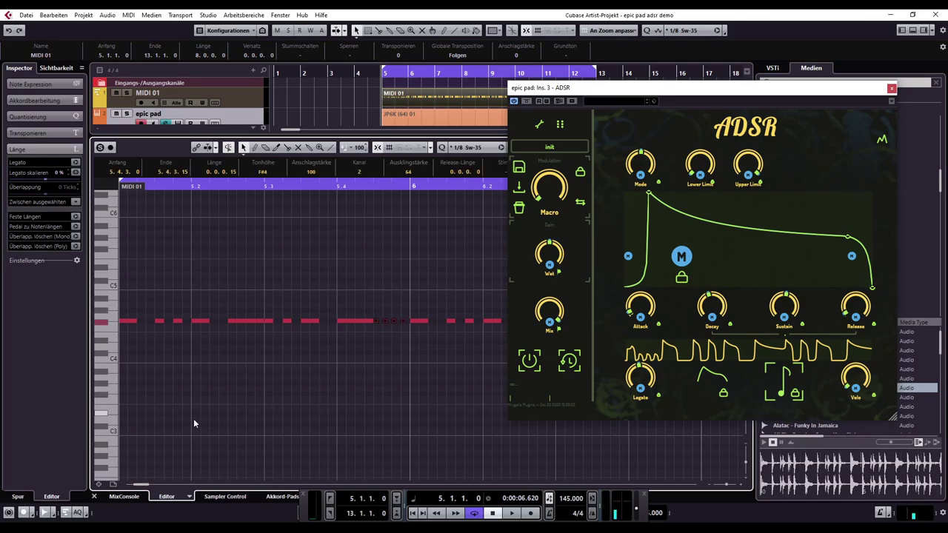
click(100, 485)
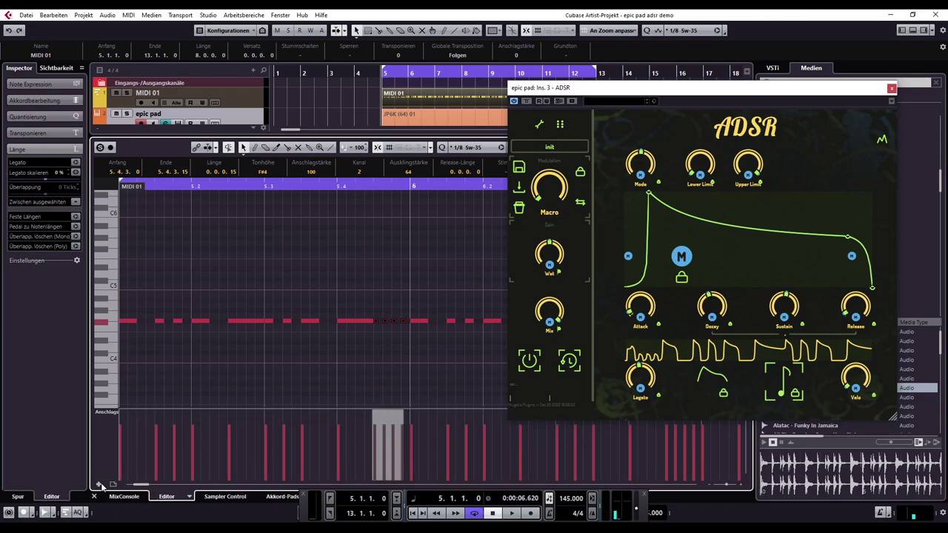
Step: Draw a rising velocity ramp across the four selected short notes, starting at velocity 23, and return to the selection tool
mouse_move(400, 425)
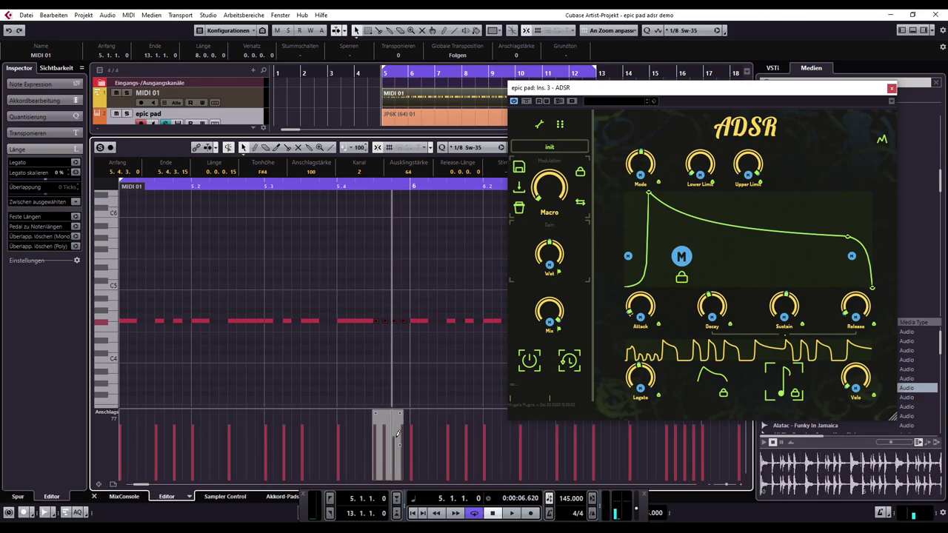
drag(375, 413, 380, 464)
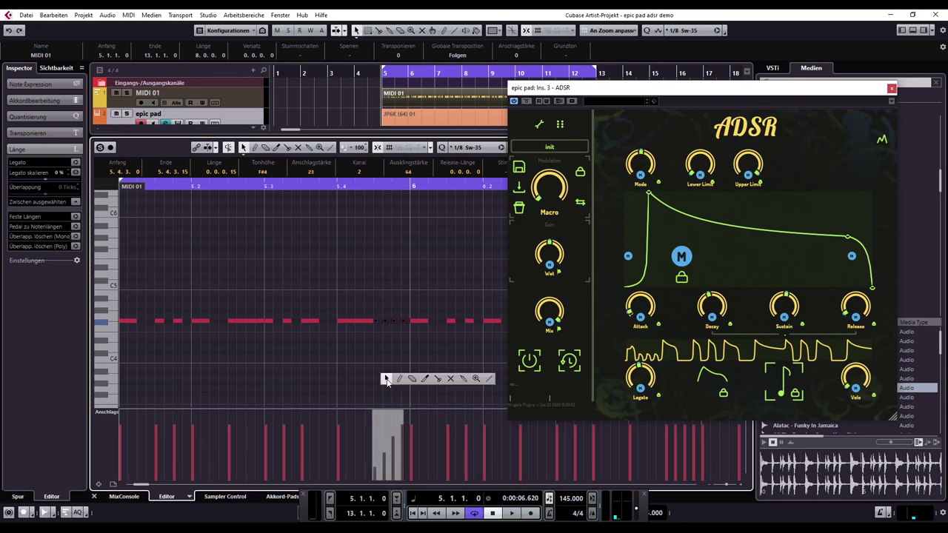
click(386, 383)
Step: Play the tracks with the velocity ramp, set the ADSR's legato mode to On, and stop playback
key(space)
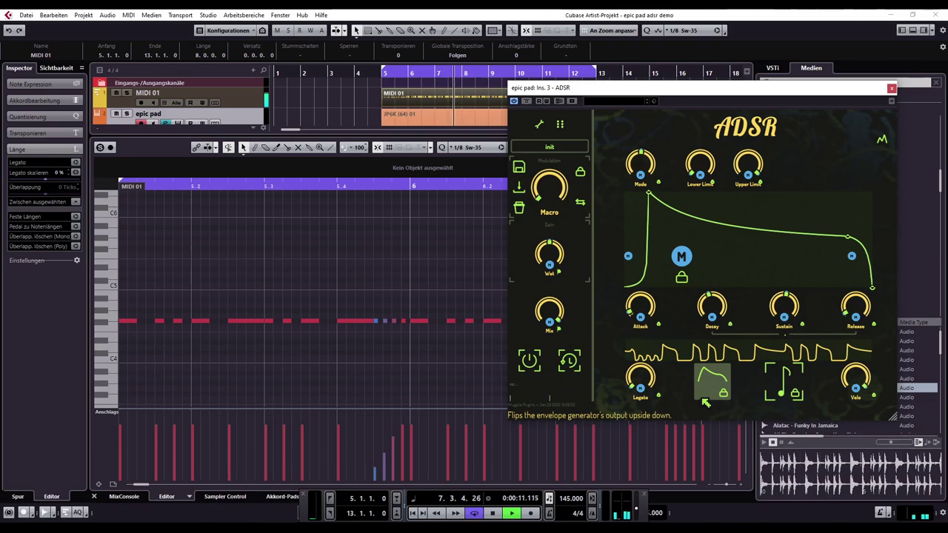
mouse_move(647, 375)
mouse_down()
mouse_move(648, 344)
mouse_move(648, 375)
mouse_up()
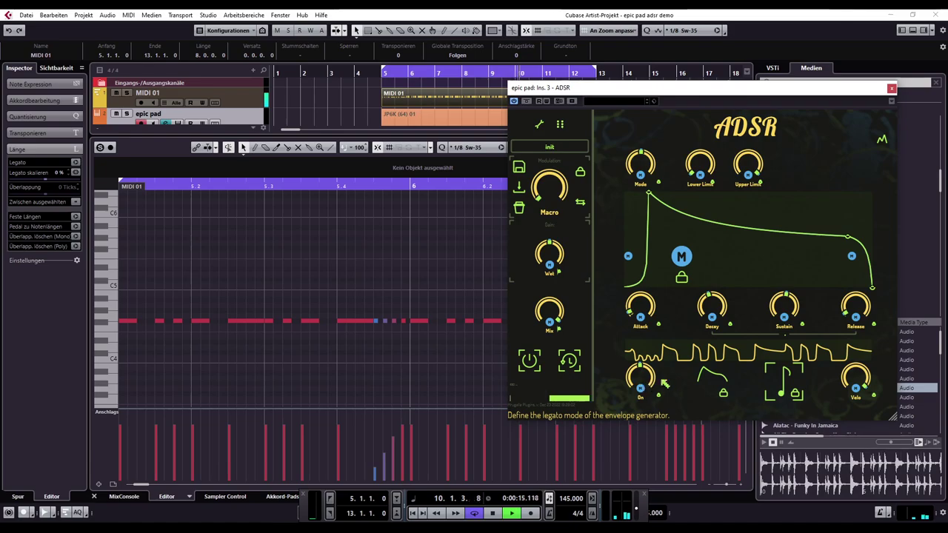
key(space)
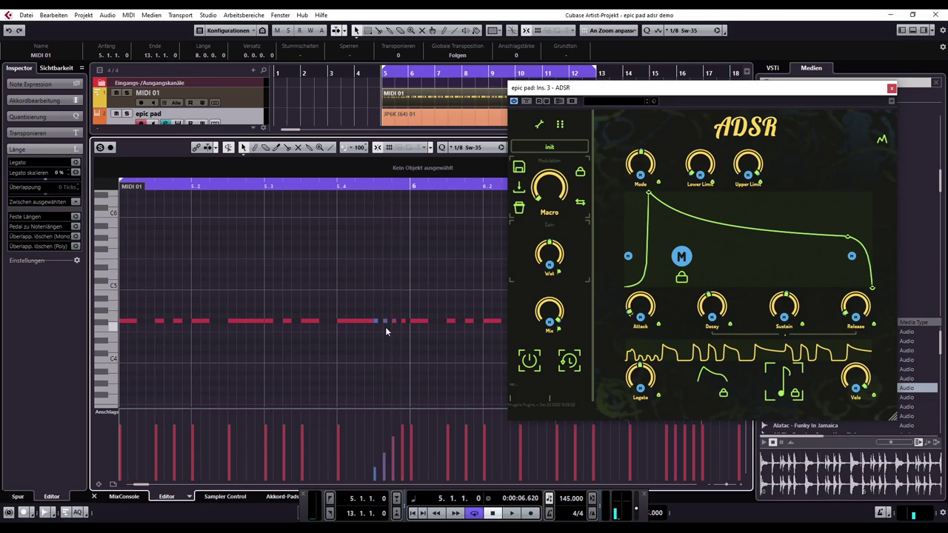
Step: Examine the short notes with ramped velocities before bar 6 more closely in the note editor
scroll(376, 320, up, 3)
scroll(375, 320, down, 1)
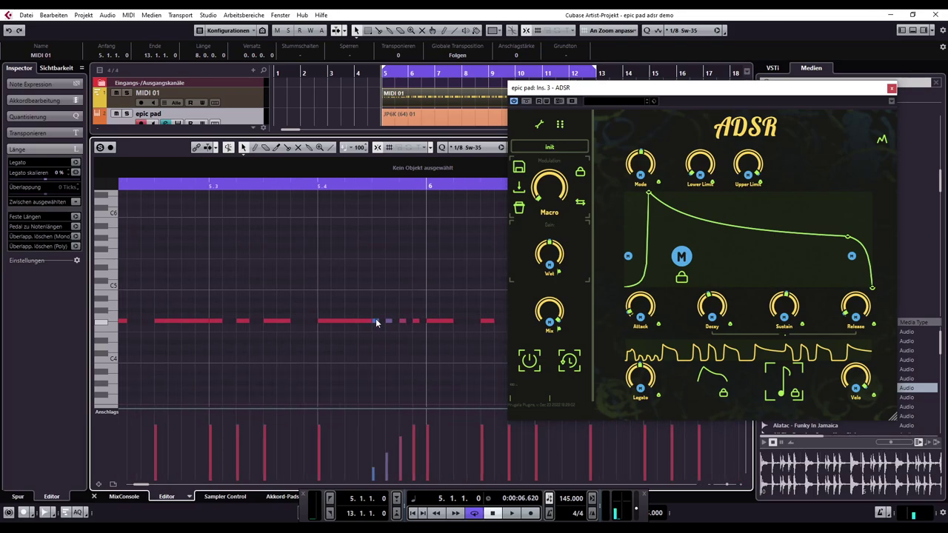
scroll(376, 320, down, 1)
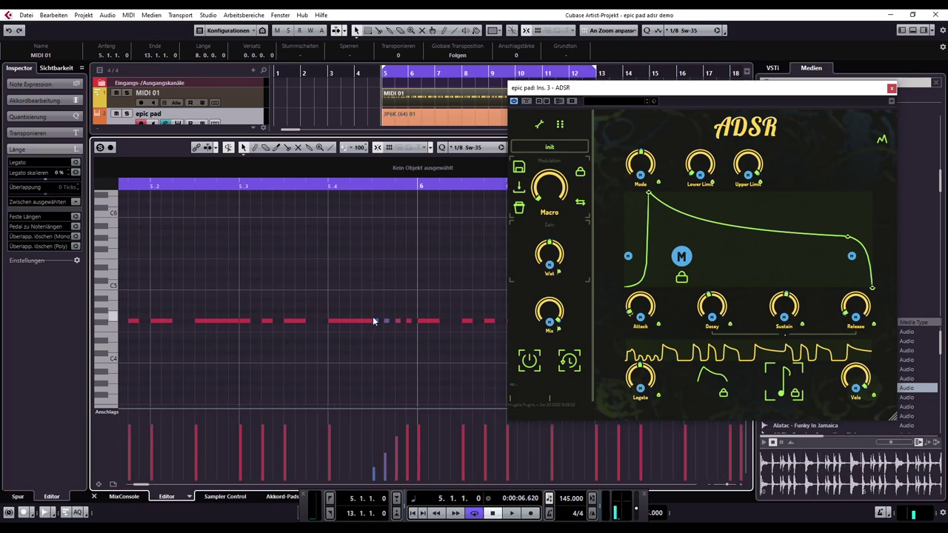